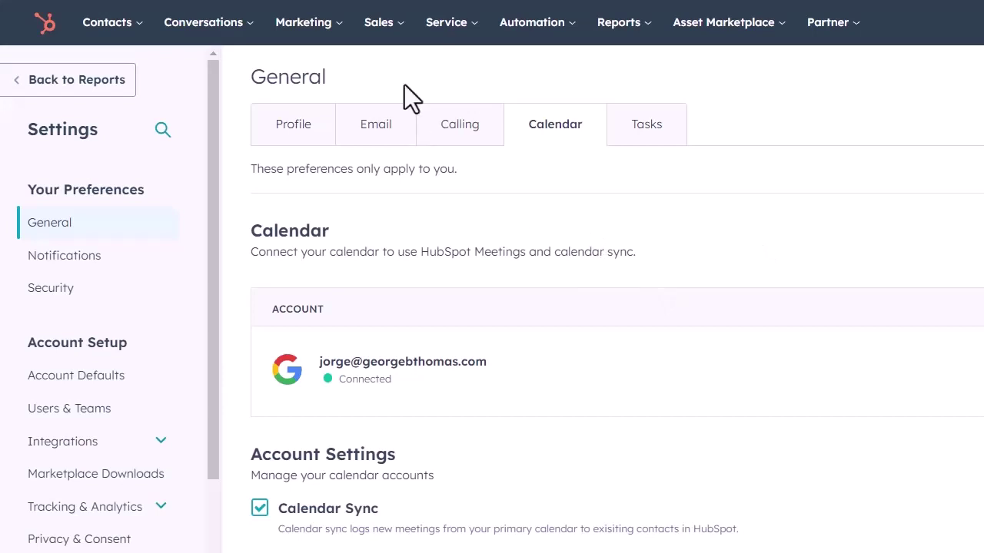
# Open the sales meetings page and start a new One-on-One scheduling page.
pyautogui.click(385, 32)
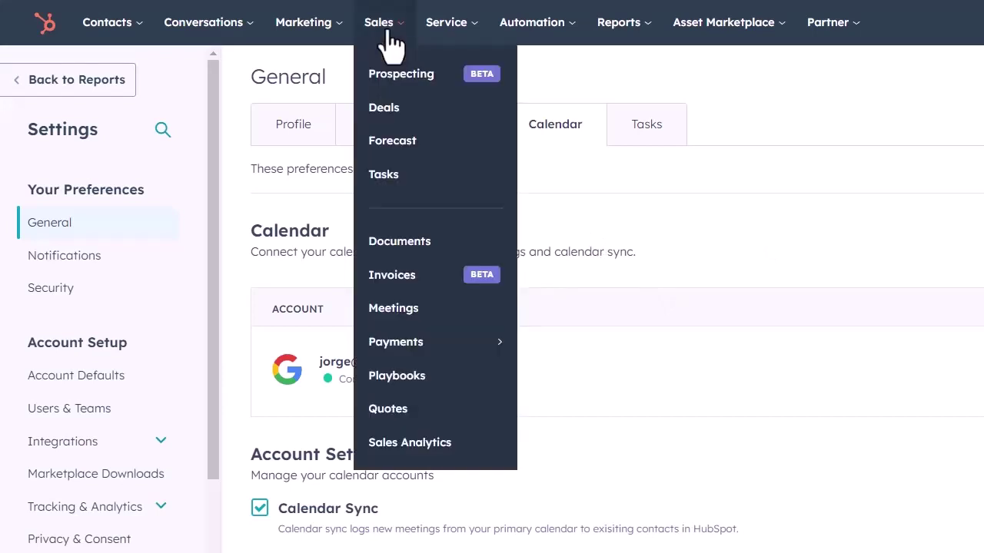
pyautogui.click(400, 311)
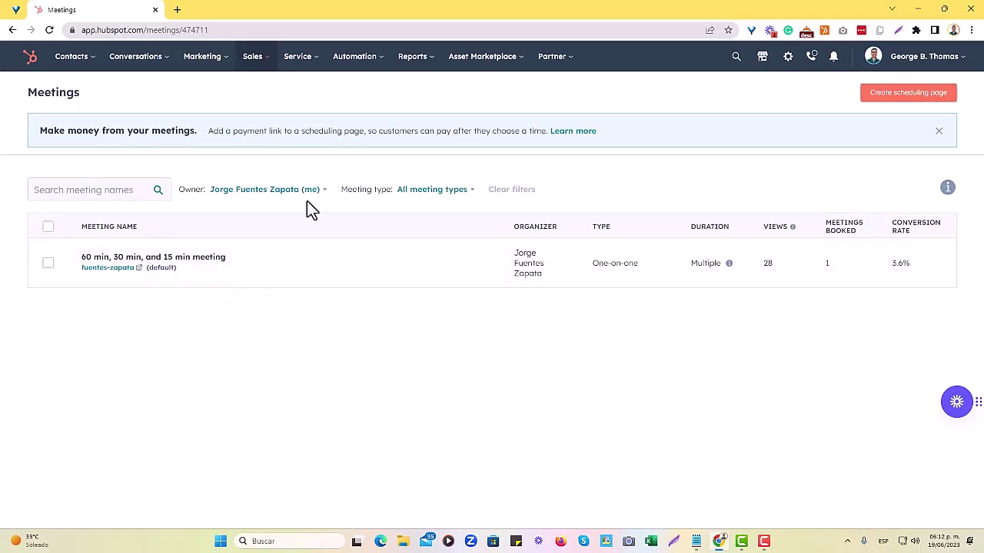
pyautogui.moveTo(608, 265)
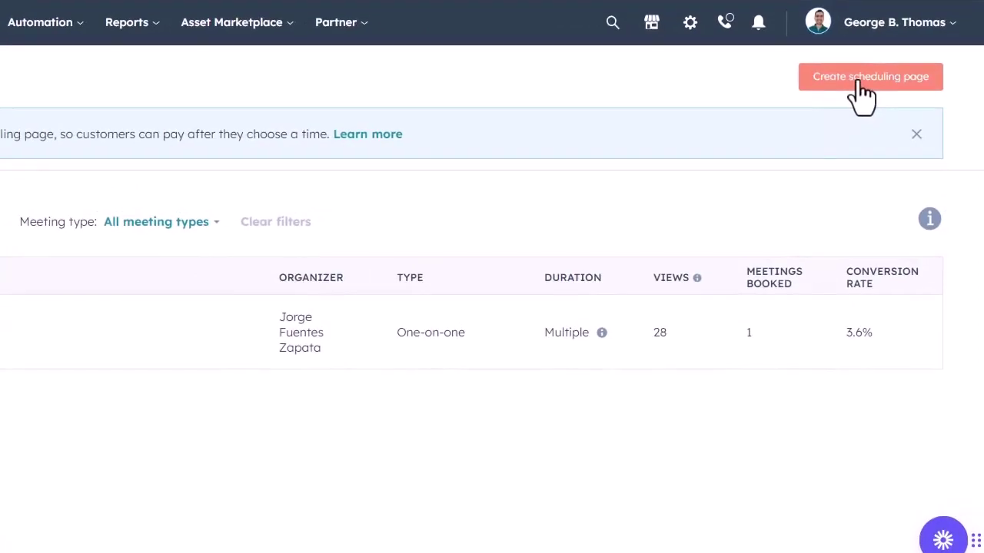
pyautogui.click(860, 86)
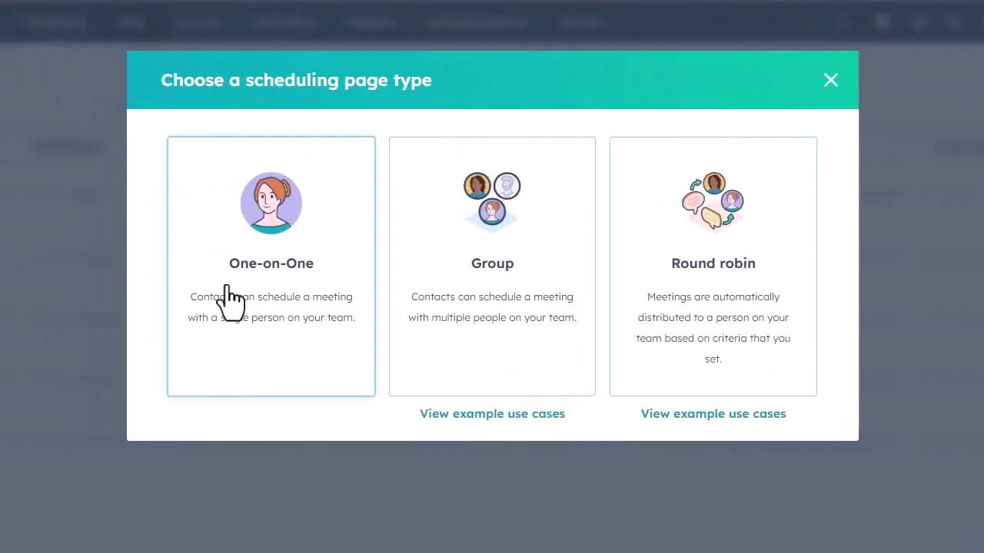
pyautogui.click(230, 302)
# Enter "Meet with" followed by the organizer's first name as both the internal name and the event title.
pyautogui.click(223, 189)
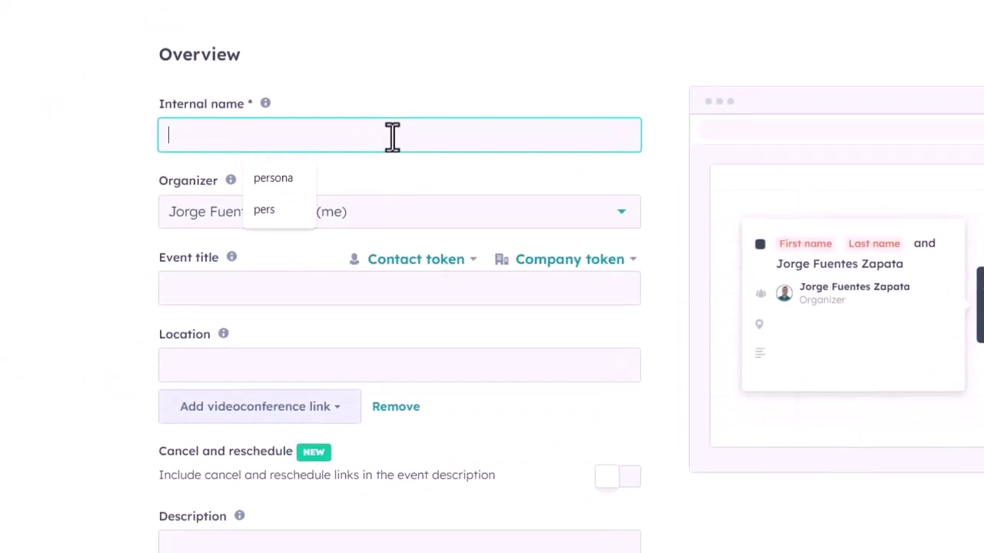
pyautogui.write('Meet wit')
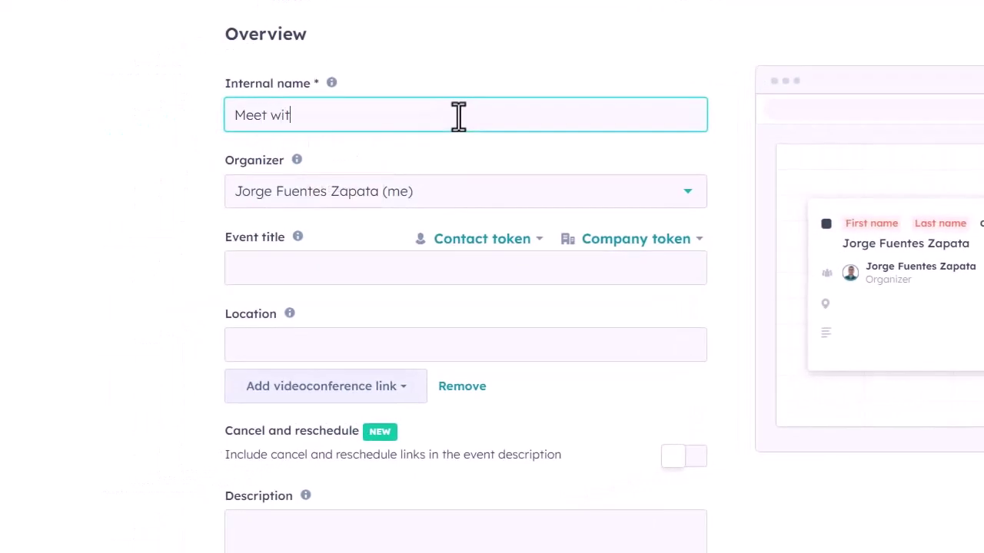
pyautogui.write('h Jorge')
pyautogui.press('Tab')
pyautogui.press('Tab')
pyautogui.press('Tab')
pyautogui.press('Tab')
pyautogui.press('Tab')
pyautogui.press('Tab')
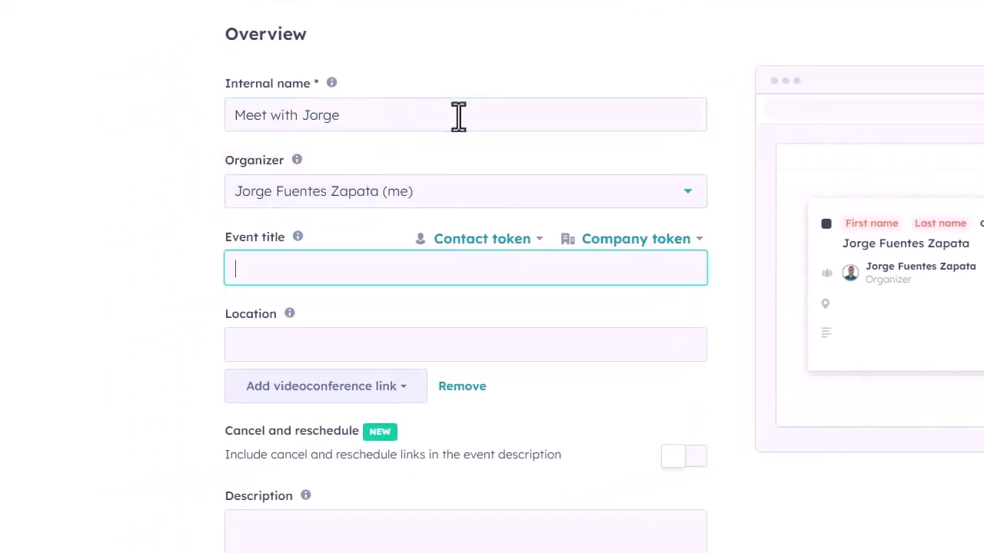
pyautogui.write('Meet with Jorge')
# Set the meeting location to a Zoom videoconference link.
pyautogui.click(358, 350)
pyautogui.click(354, 394)
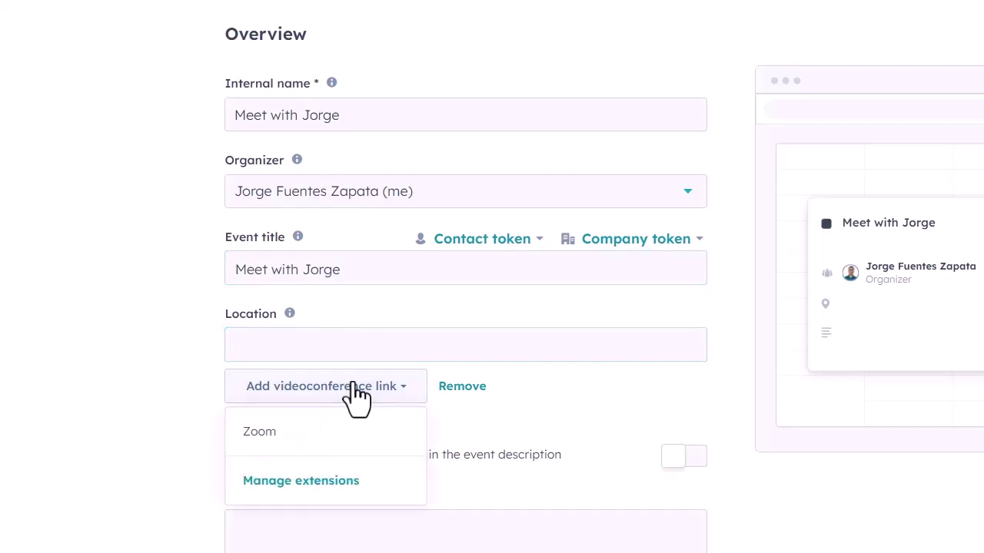
pyautogui.click(297, 442)
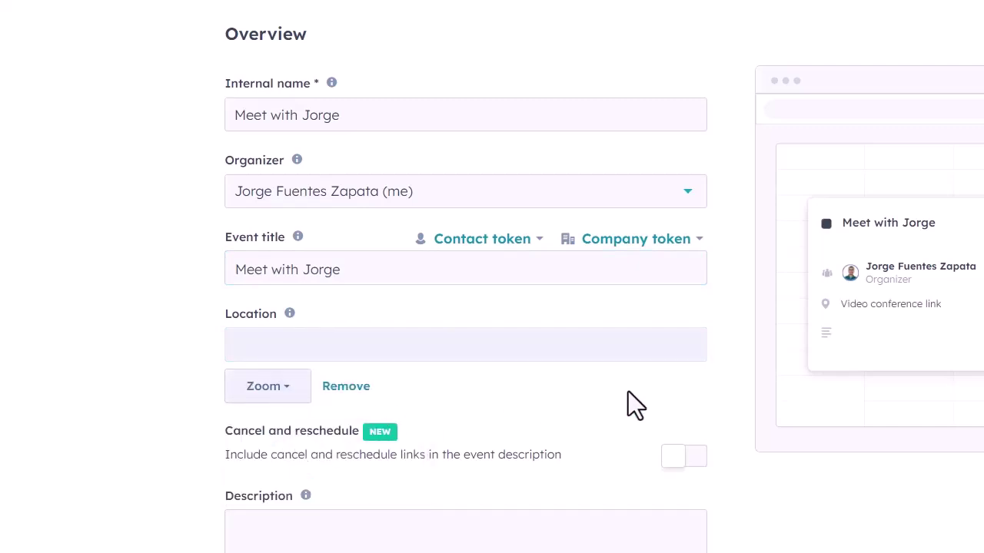
# Include cancel and reschedule links in the event description and add "Meet with" plus the organizer's first name as the description text.
pyautogui.scroll(-2, 628, 391)
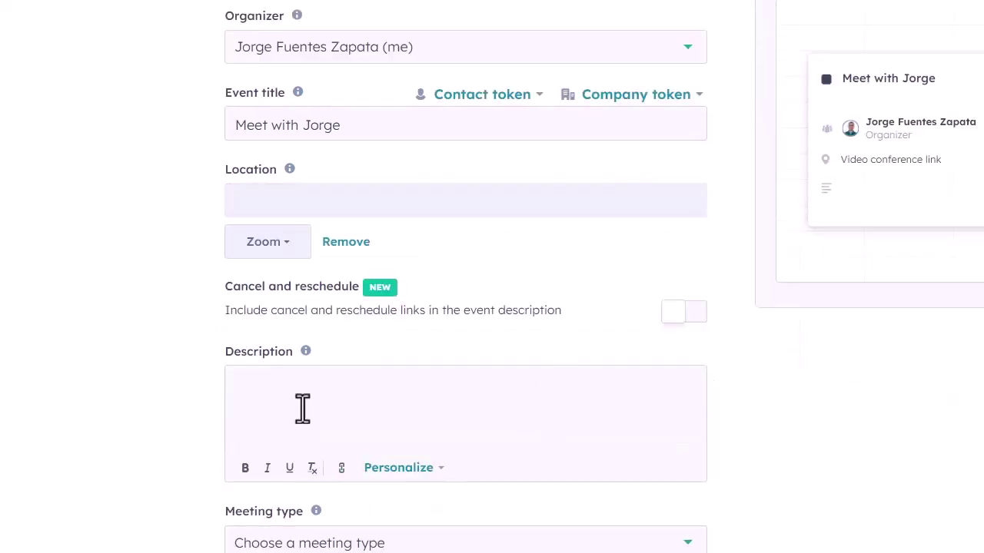
pyautogui.click(686, 317)
pyautogui.click(342, 408)
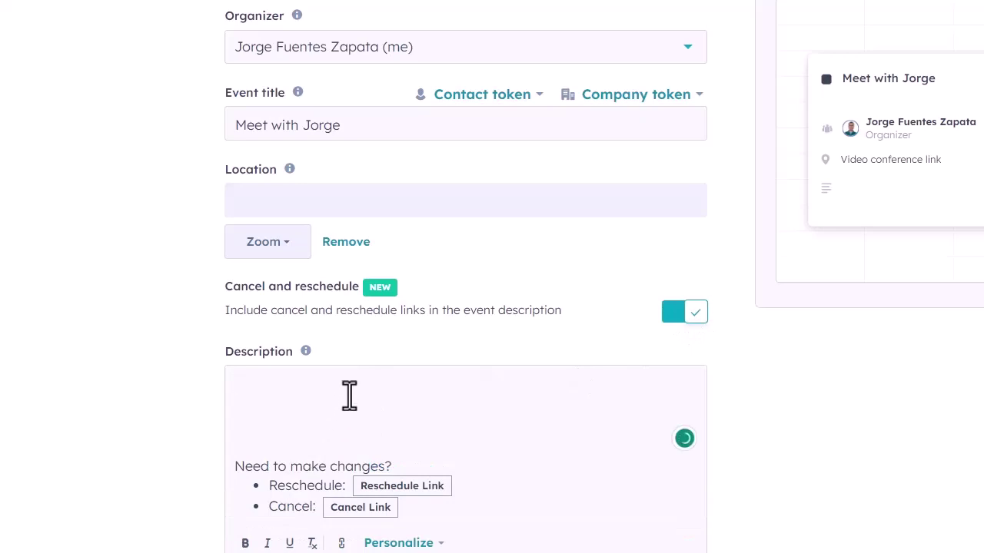
pyautogui.write('Meet with Jorge.')
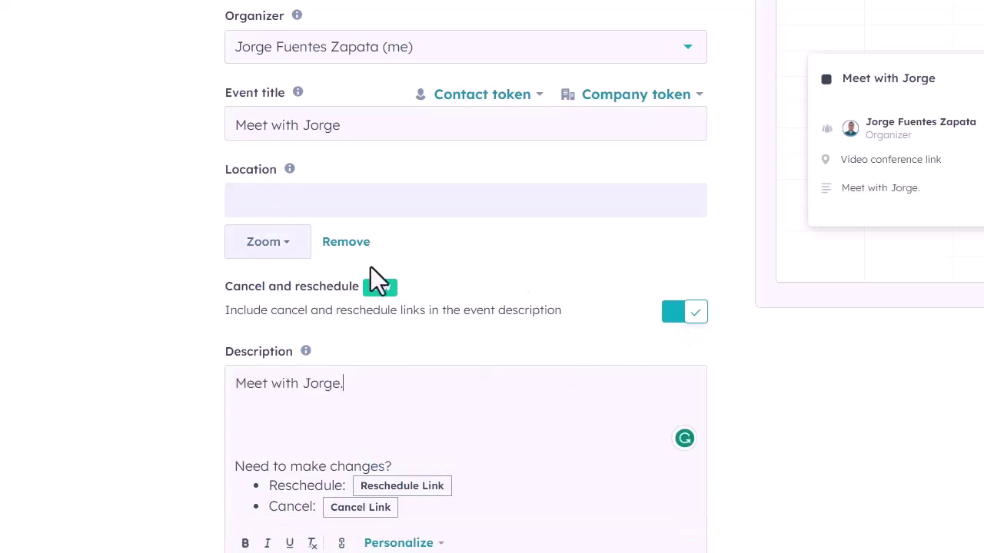
pyautogui.click(269, 242)
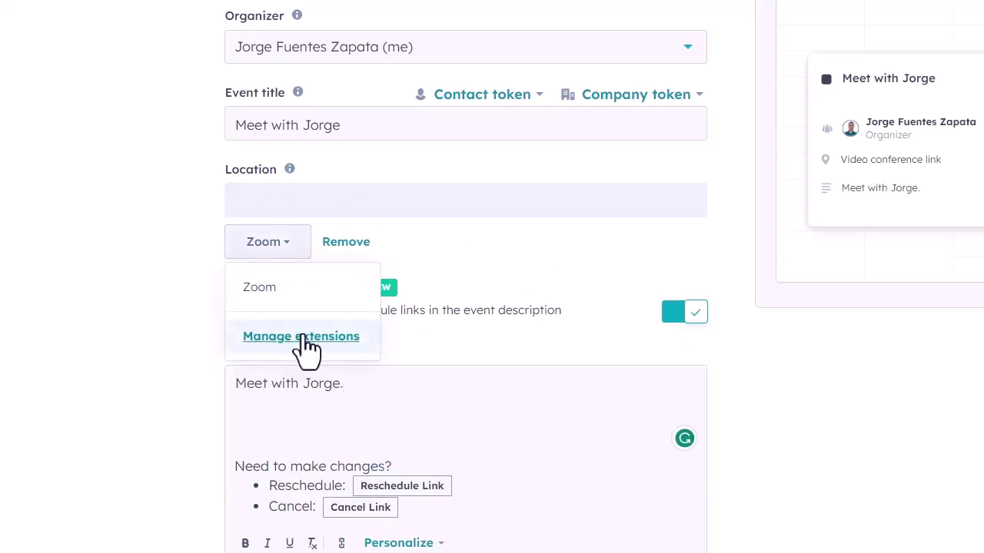
pyautogui.click(462, 264)
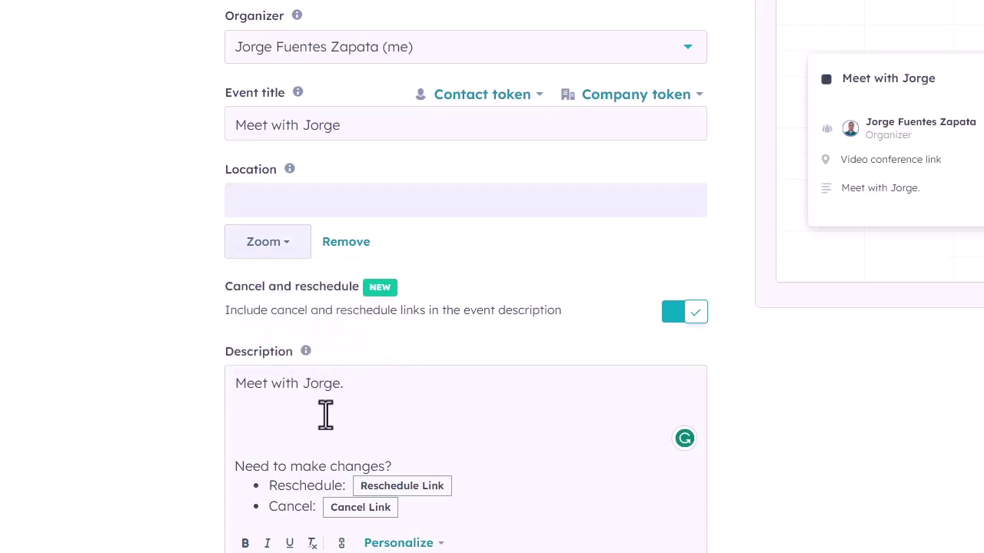
# Set the meeting type to Prospect Call and continue to the Scheduling stage.
pyautogui.scroll(-2, 654, 382)
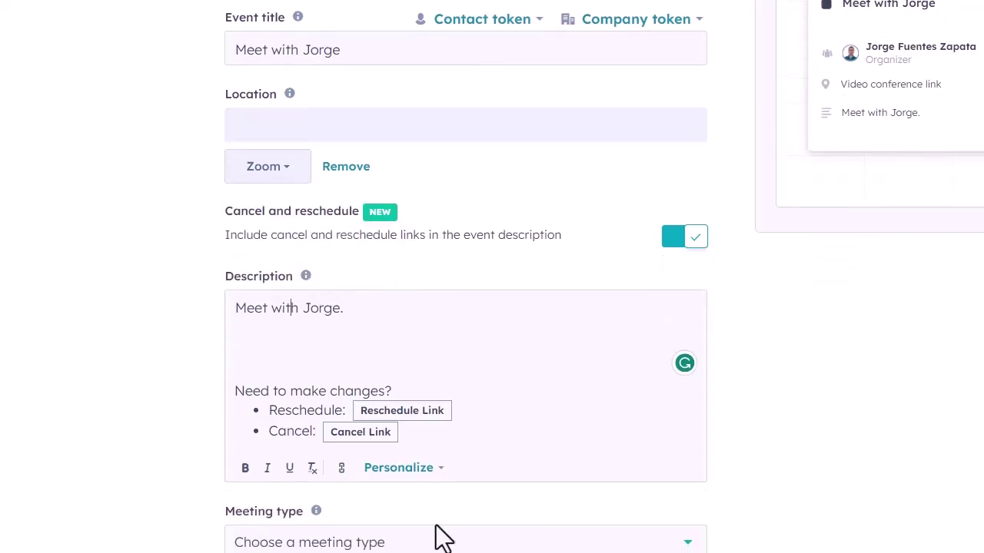
pyautogui.click(439, 536)
pyautogui.click(215, 368)
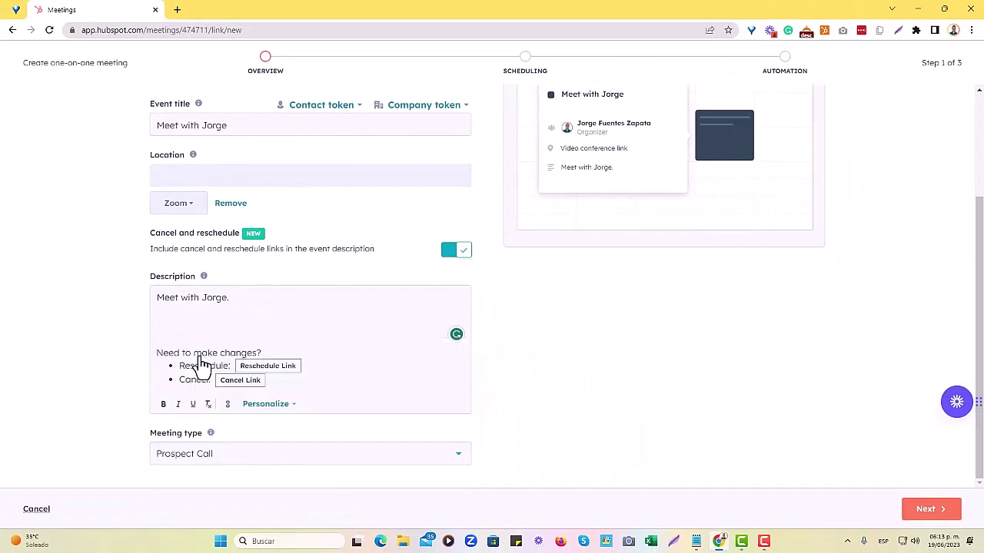
pyautogui.scroll(2, 428, 281)
pyautogui.scroll(-2, 746, 413)
pyautogui.click(897, 527)
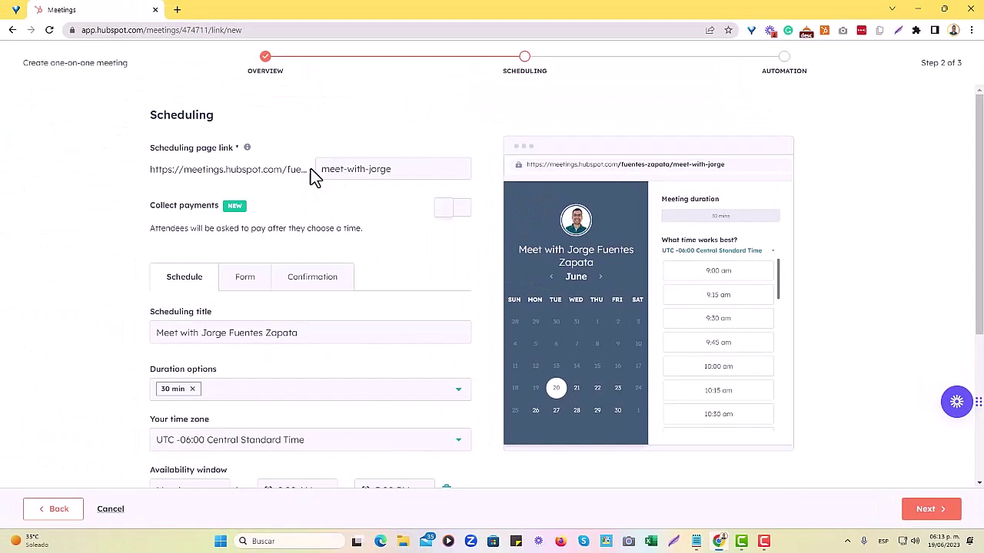
pyautogui.click(321, 169)
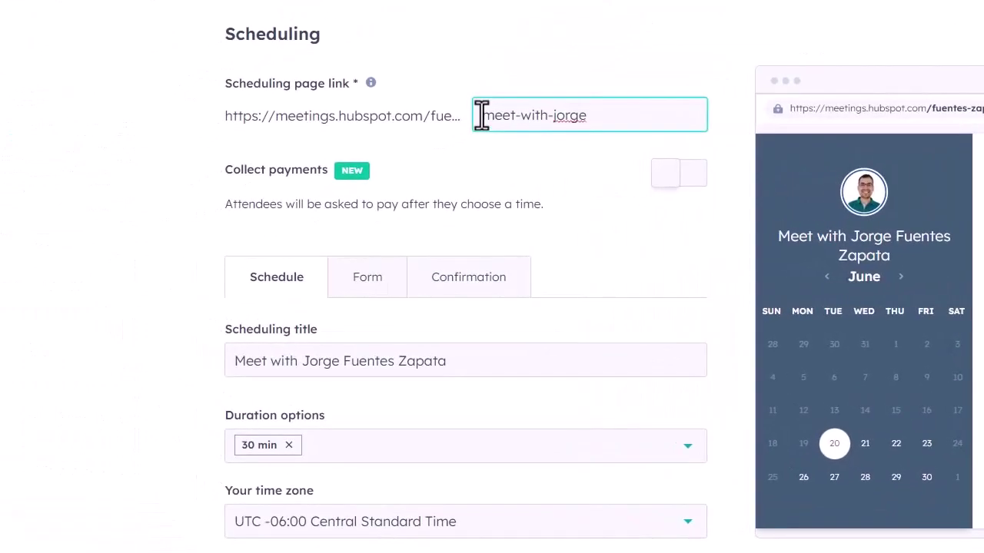
pyautogui.moveTo(481, 115); pyautogui.dragTo(617, 123)
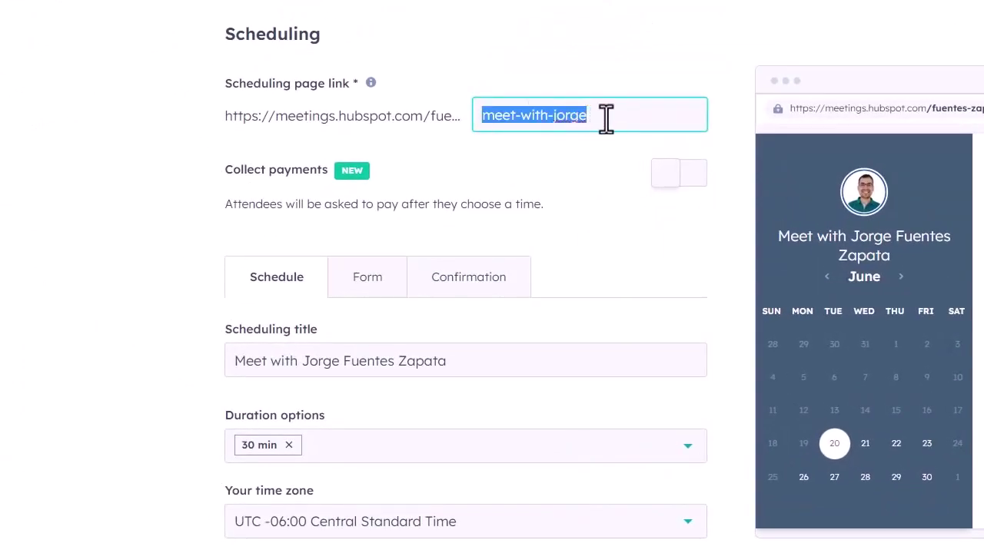
pyautogui.click(603, 120)
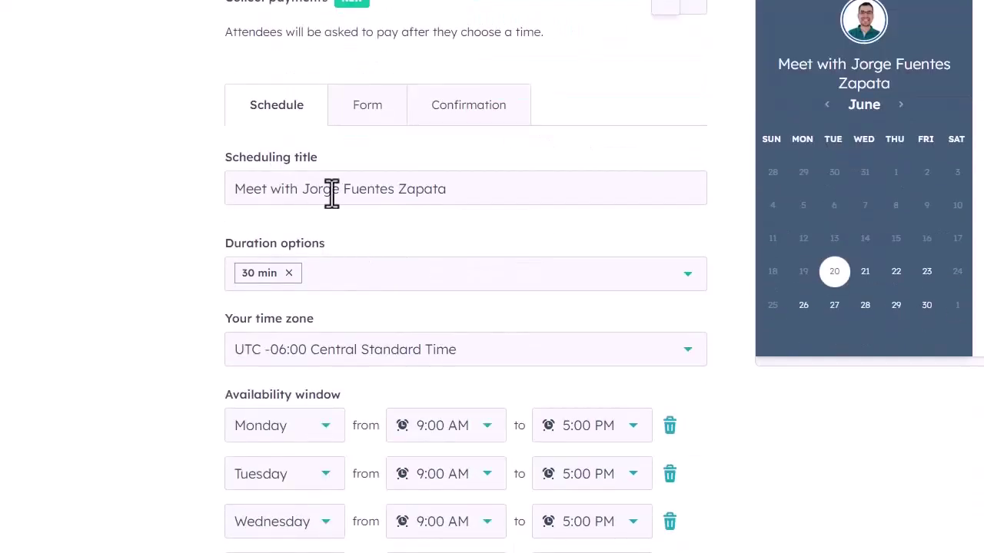
# Add 15 min, 45 min and 1 hr to the meeting's duration options.
pyautogui.click(325, 452)
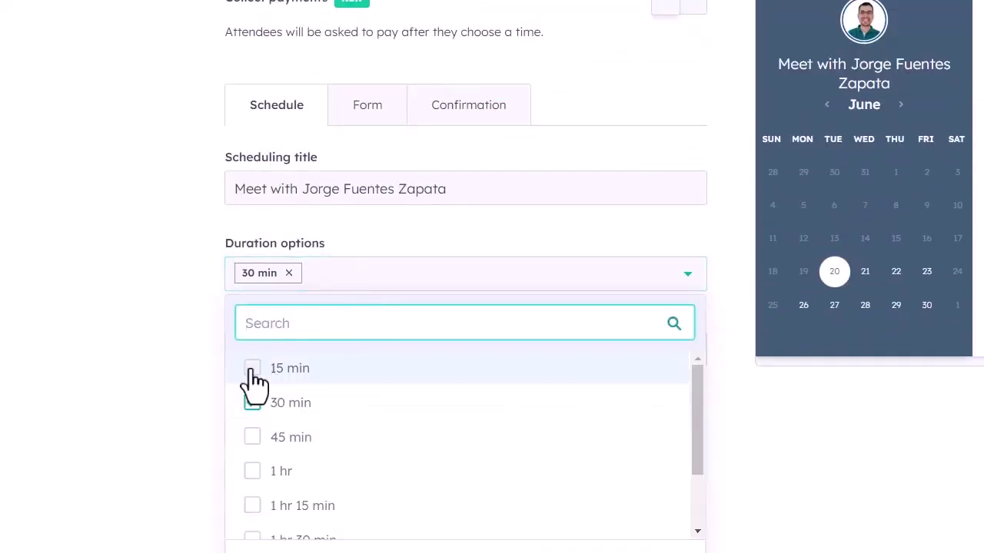
pyautogui.click(252, 368)
pyautogui.click(254, 440)
pyautogui.click(254, 472)
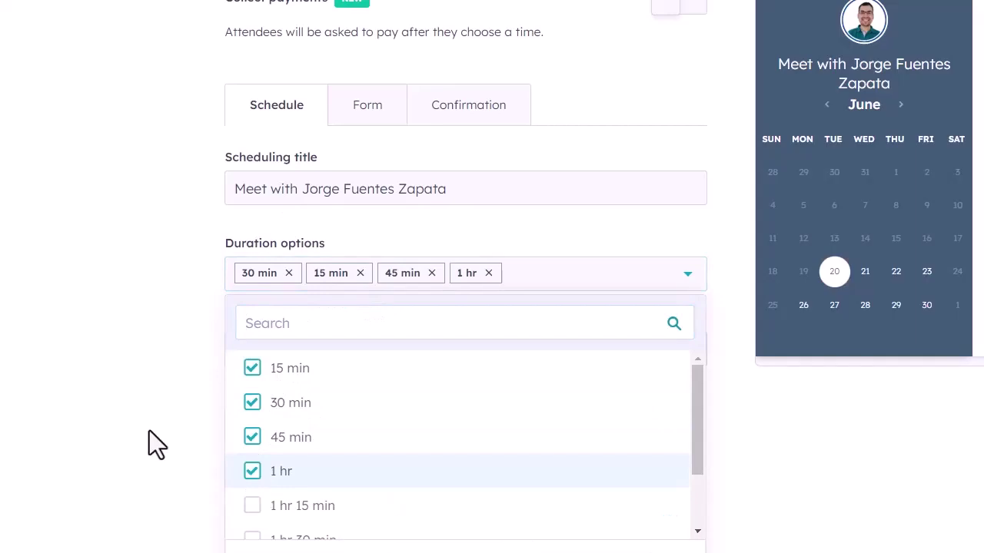
pyautogui.click(149, 430)
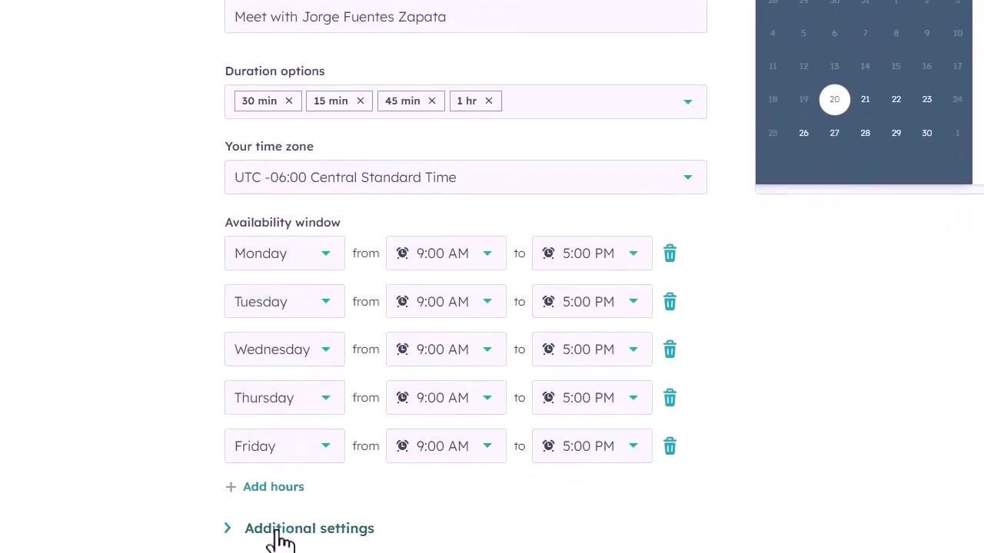
# Try the company avatar and custom image options in the additional settings, and return the page image to the organizer avatar.
pyautogui.click(316, 530)
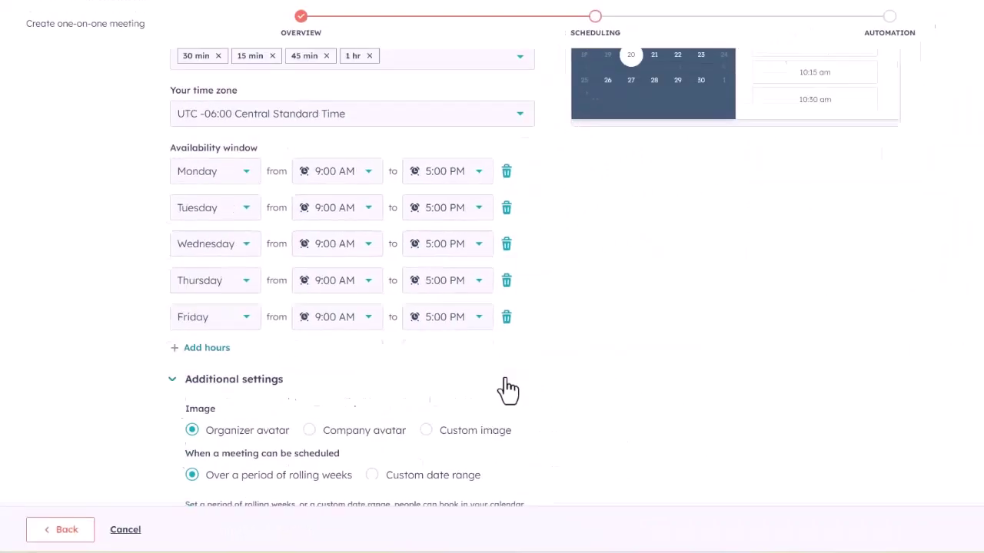
pyautogui.scroll(2, 507, 390)
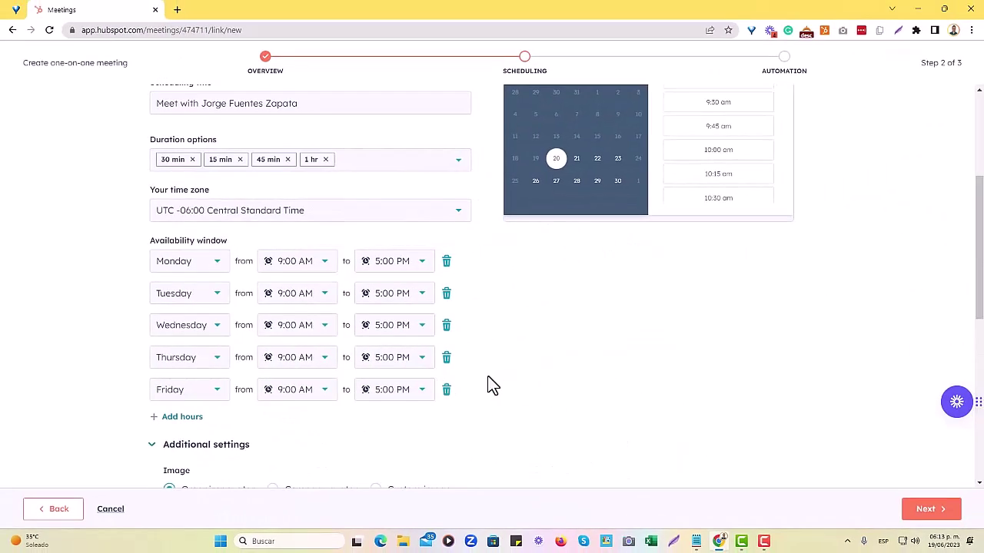
pyautogui.scroll(-2, 554, 442)
pyautogui.click(309, 431)
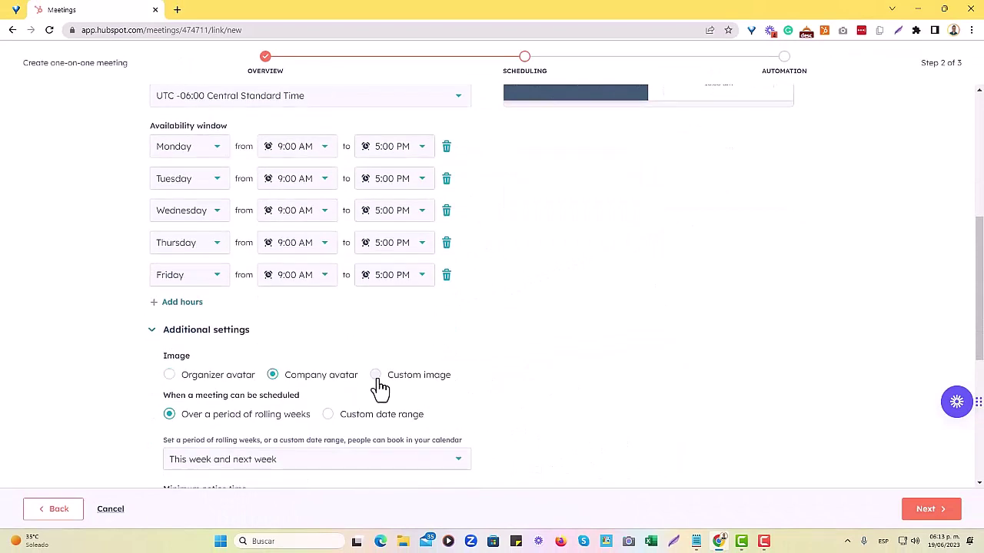
pyautogui.click(376, 376)
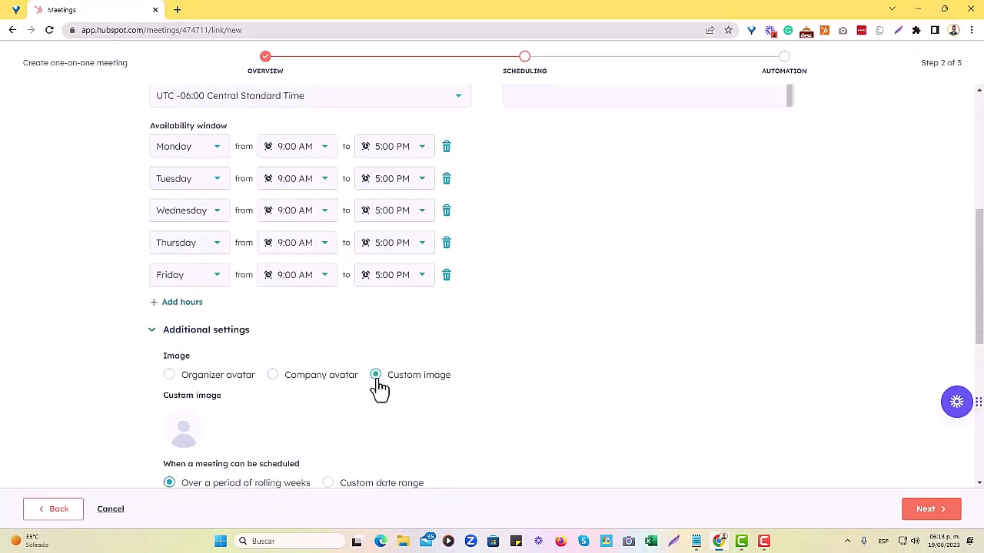
pyautogui.scroll(5, 630, 347)
pyautogui.scroll(1, 628, 343)
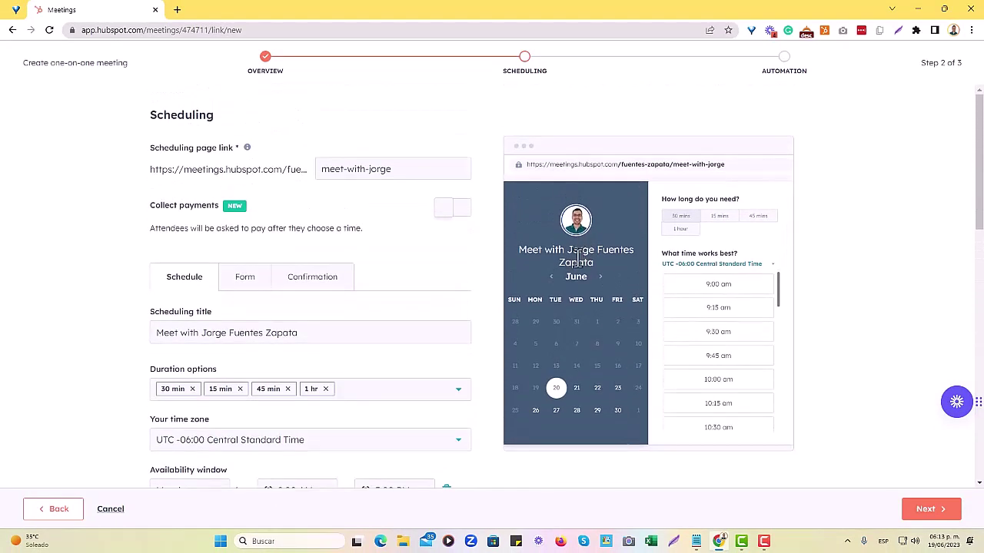
pyautogui.scroll(-6, 495, 345)
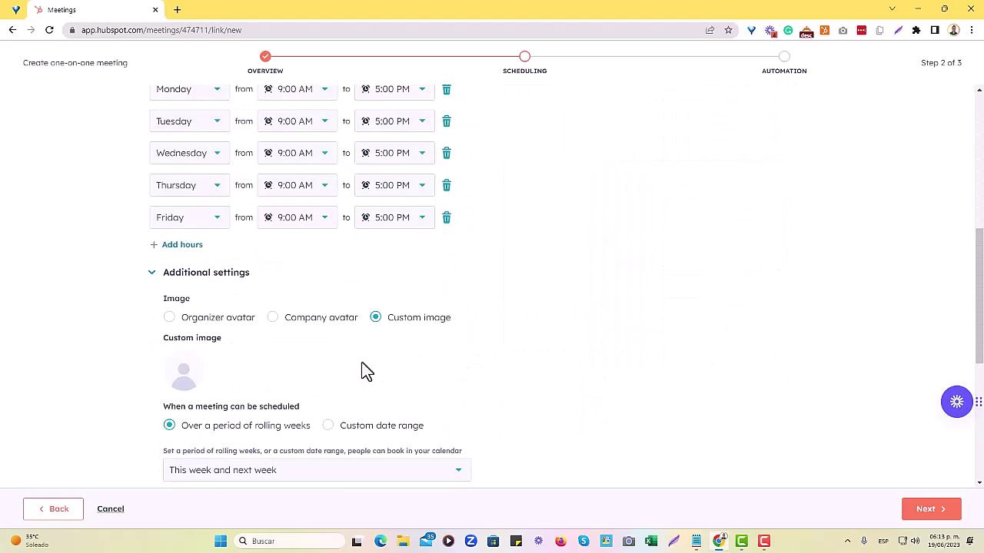
pyautogui.click(169, 319)
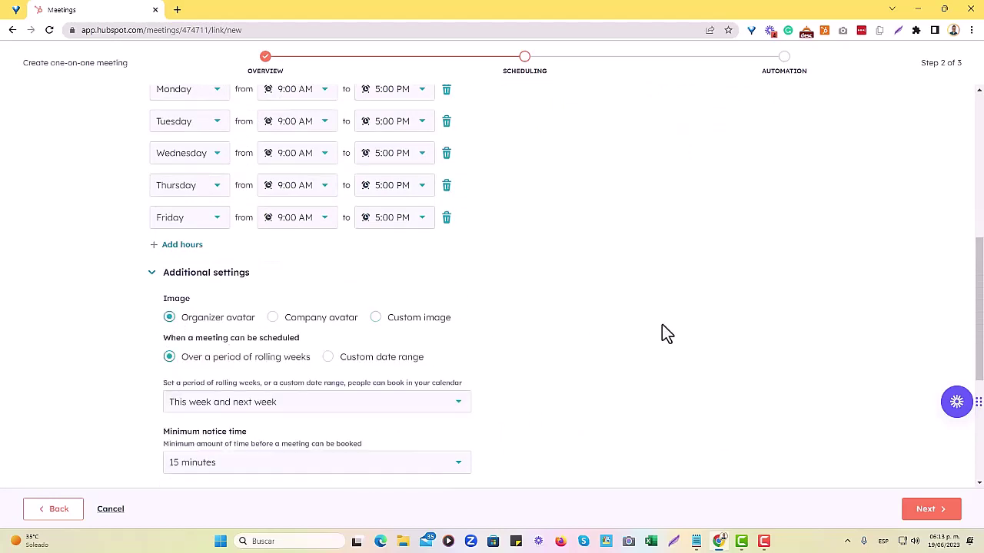
# Review the additional settings for booking period, minimum notice, buffer time, start time increment, language and date format, and check the page preview.
pyautogui.scroll(-5, 565, 351)
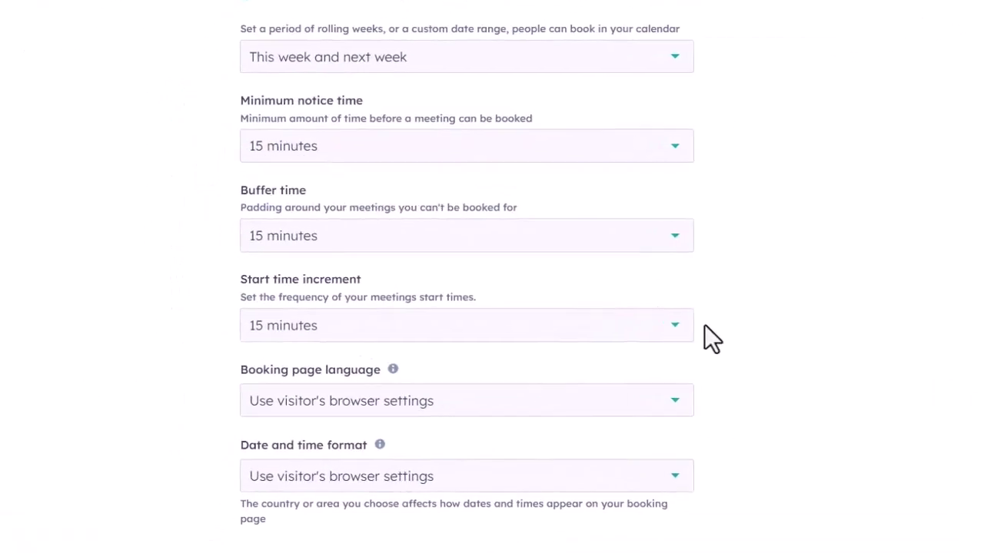
pyautogui.scroll(1, 800, 258)
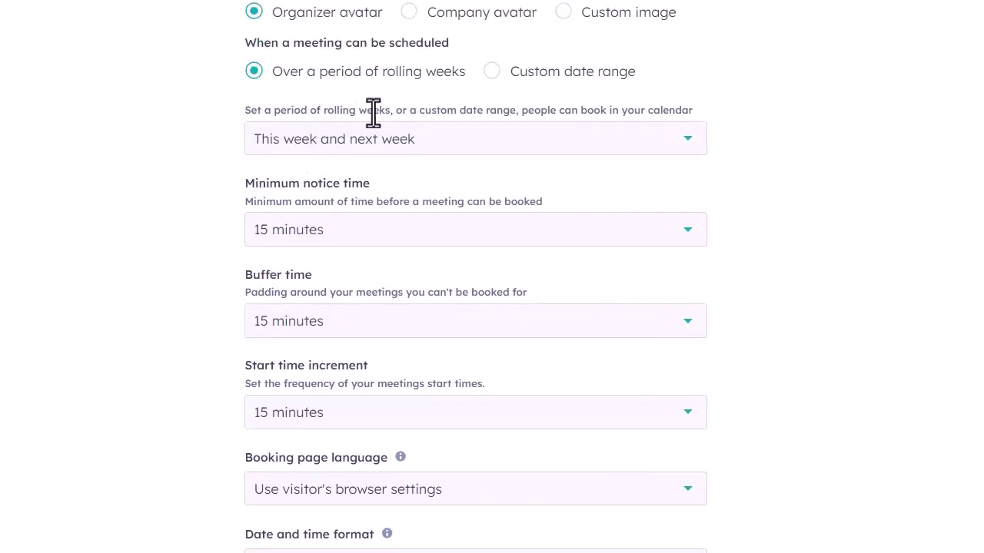
pyautogui.click(373, 158)
pyautogui.click(868, 178)
pyautogui.scroll(-1, 379, 469)
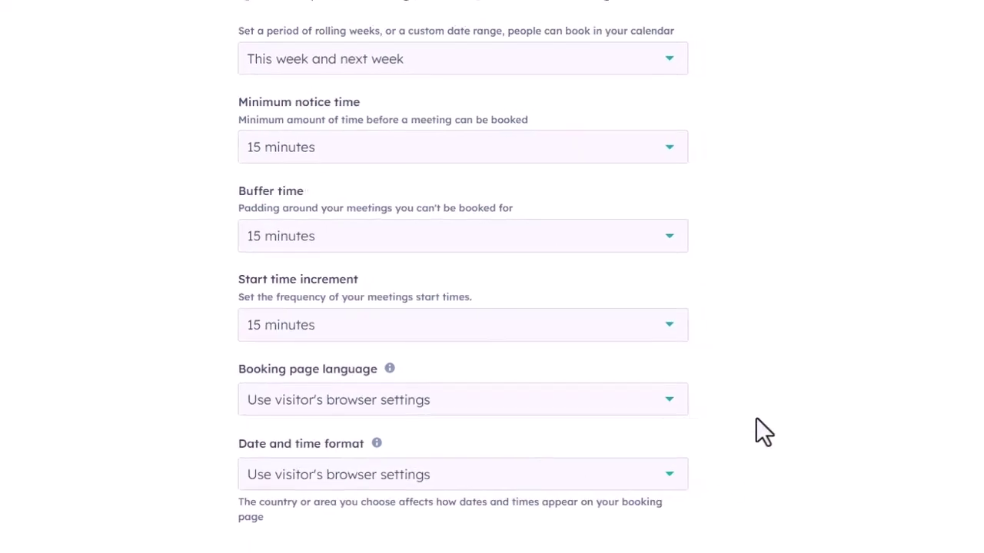
pyautogui.scroll(7, 756, 430)
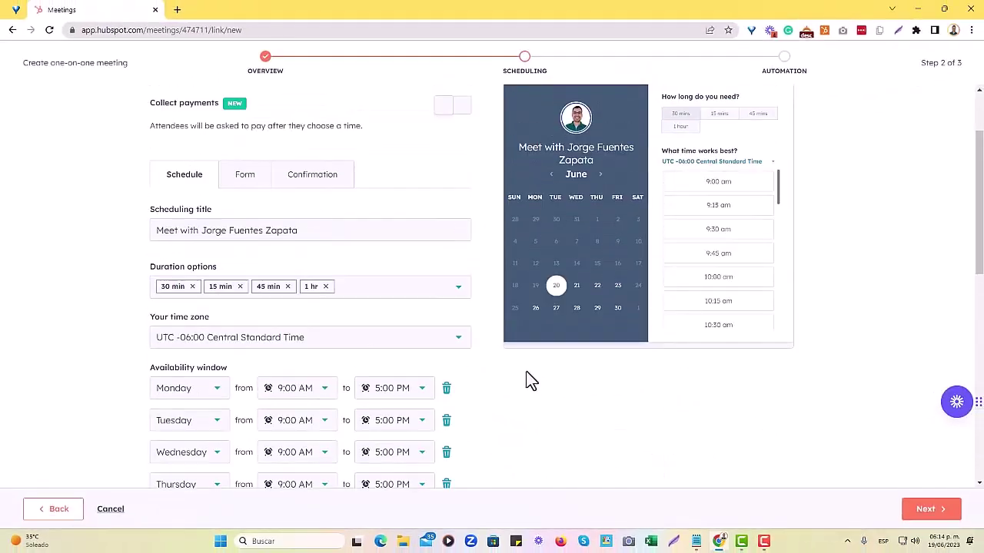
pyautogui.scroll(1, 530, 380)
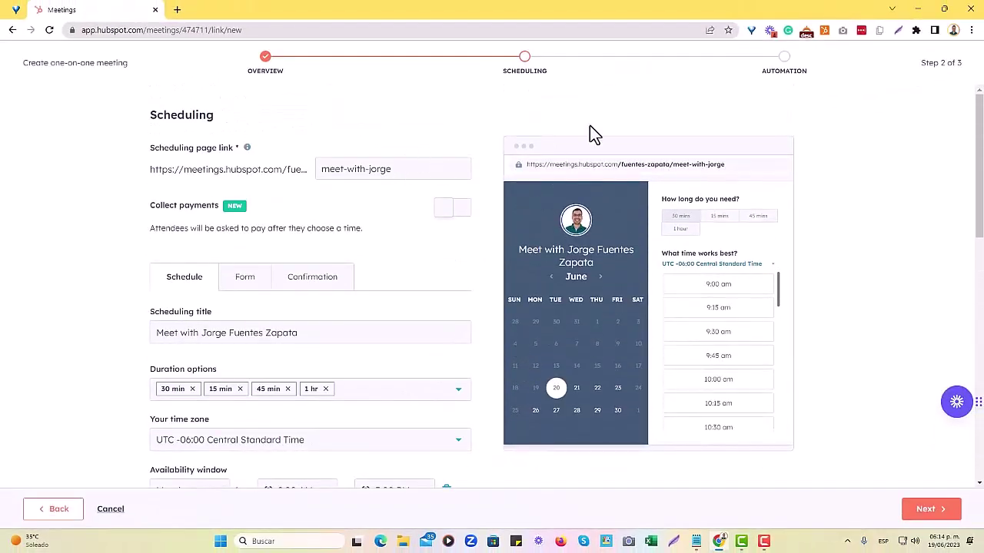
# Add the Company size contact property to the booking form's qualifying questions.
pyautogui.scroll(-3, 340, 246)
pyautogui.scroll(3, 340, 246)
pyautogui.click(246, 280)
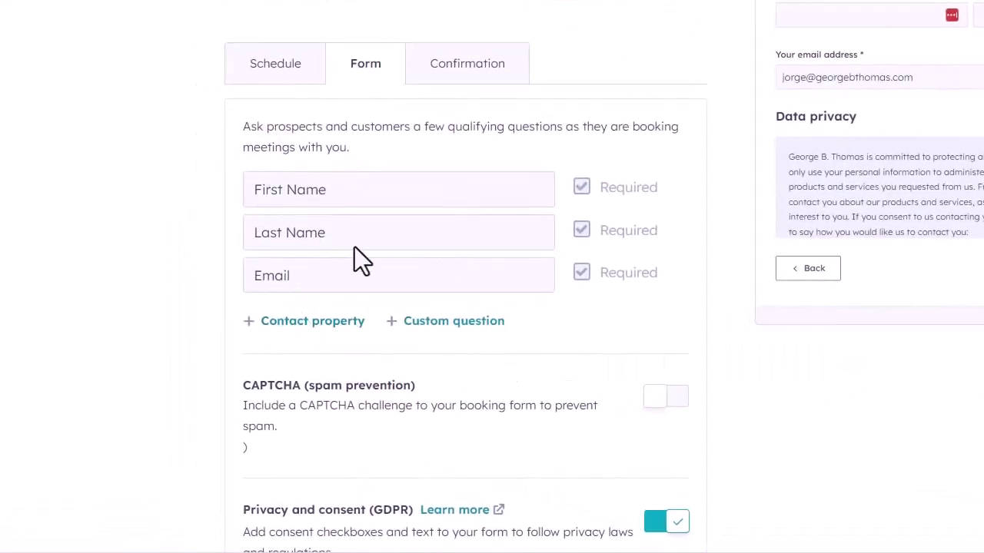
pyautogui.click(329, 327)
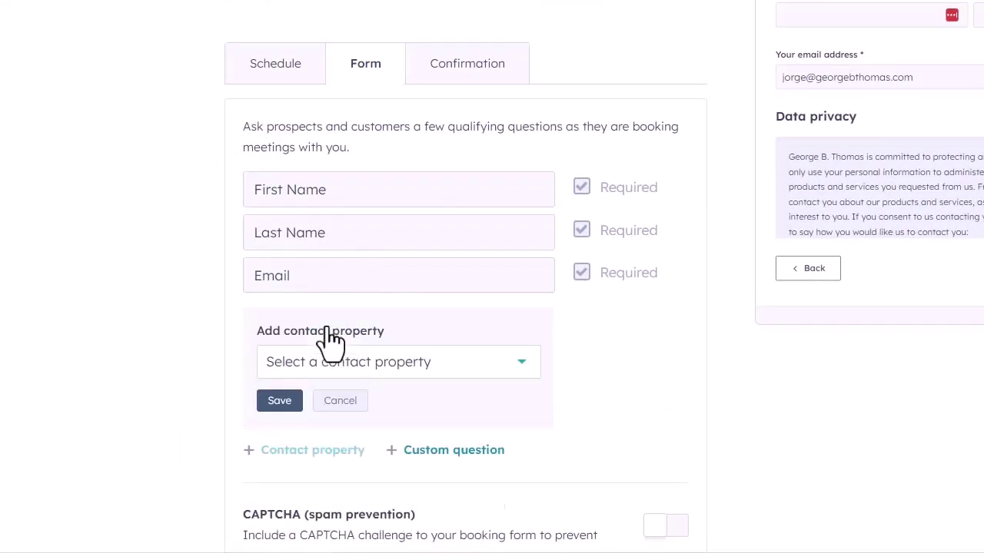
pyautogui.click(360, 366)
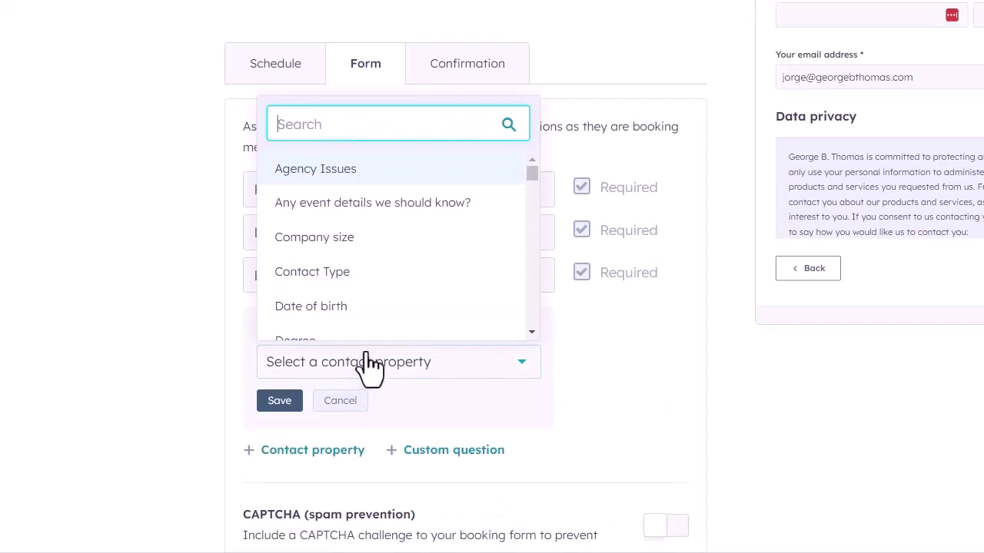
pyautogui.click(387, 239)
# Find the Company name contact property and add it to the booking form.
pyautogui.write('cx')
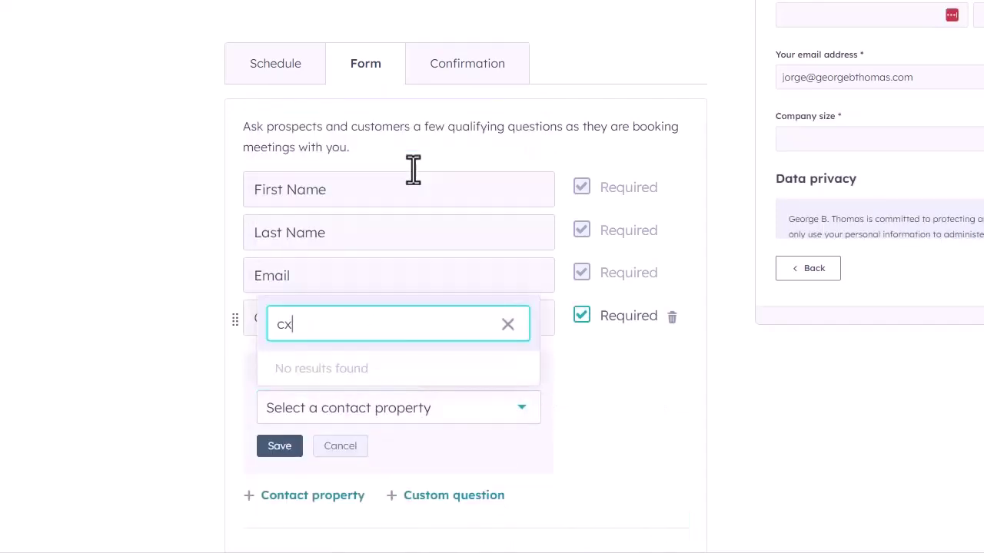
pyautogui.press('BackSpace')
pyautogui.press('BackSpace')
pyautogui.press('BackSpace')
pyautogui.write('company nam')
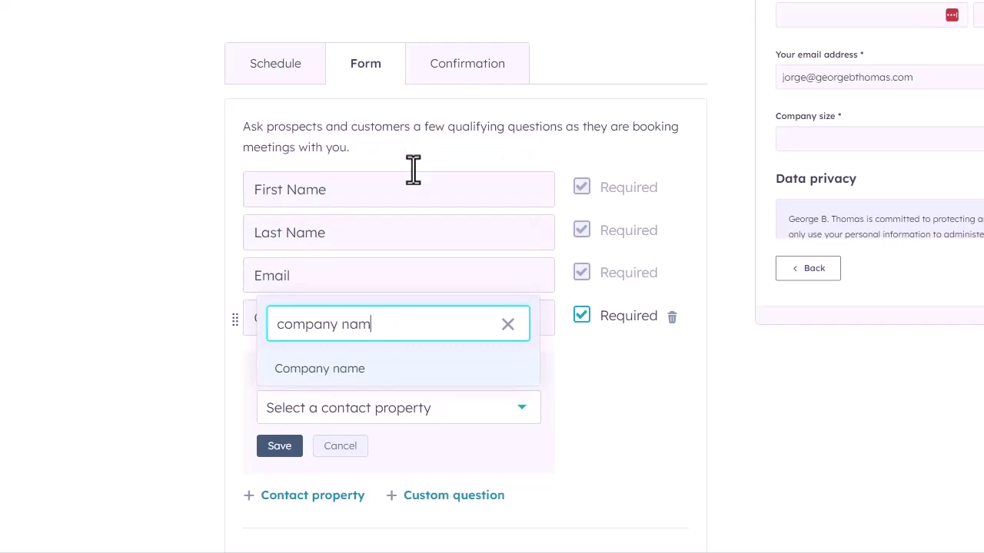
pyautogui.click(319, 368)
pyautogui.click(279, 446)
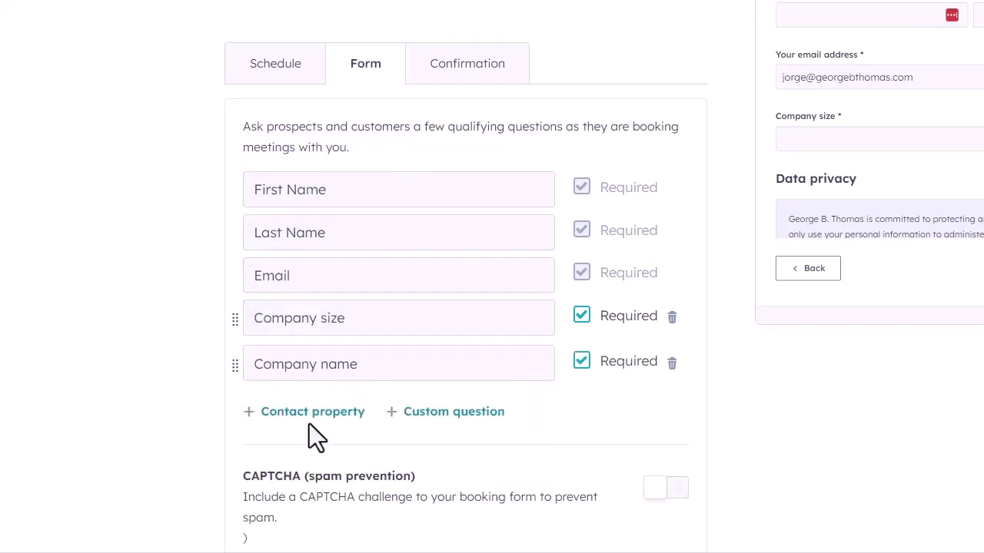
# Add the Industry contact property to the form and order the added fields as Company name, Company size, Industry.
pyautogui.click(304, 412)
pyautogui.click(344, 455)
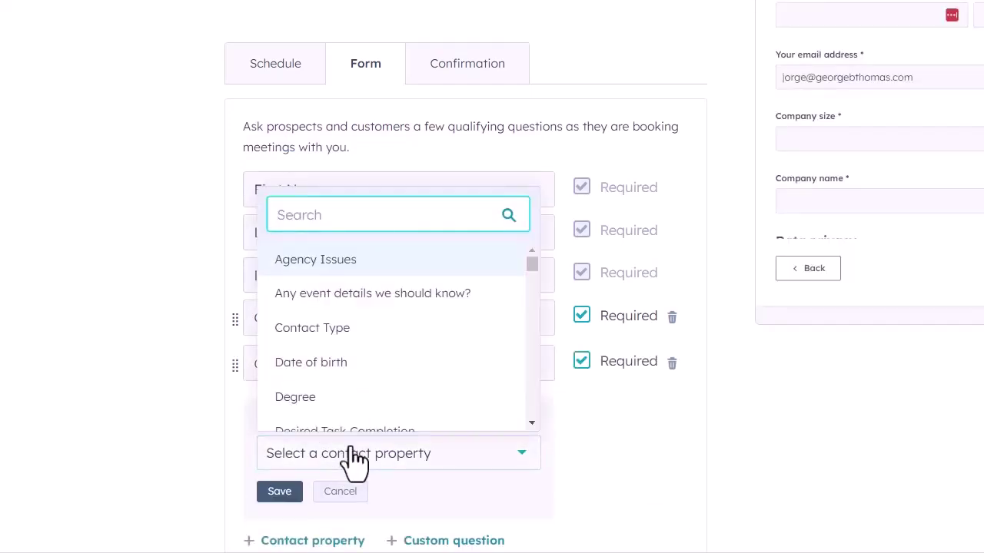
pyautogui.write('industry')
pyautogui.click(346, 419)
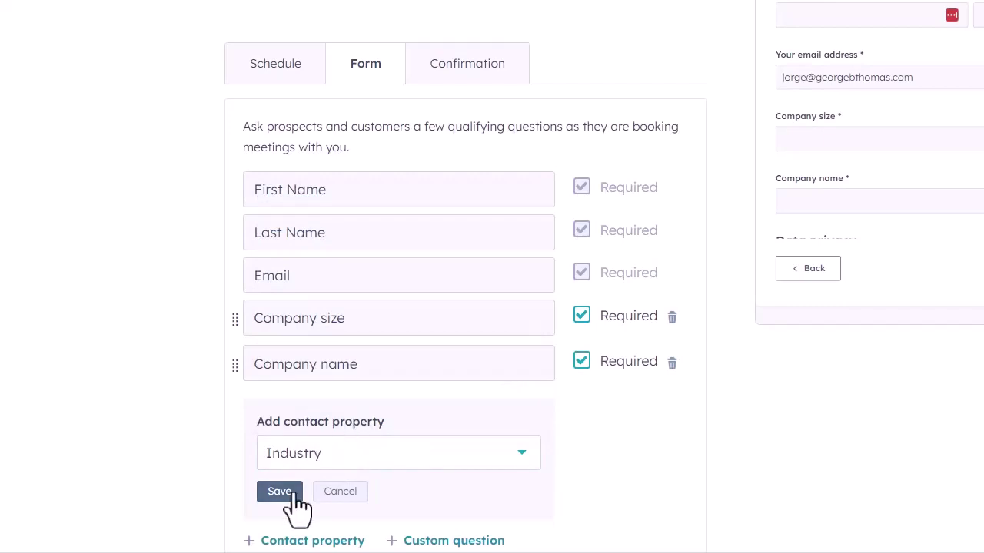
pyautogui.click(283, 492)
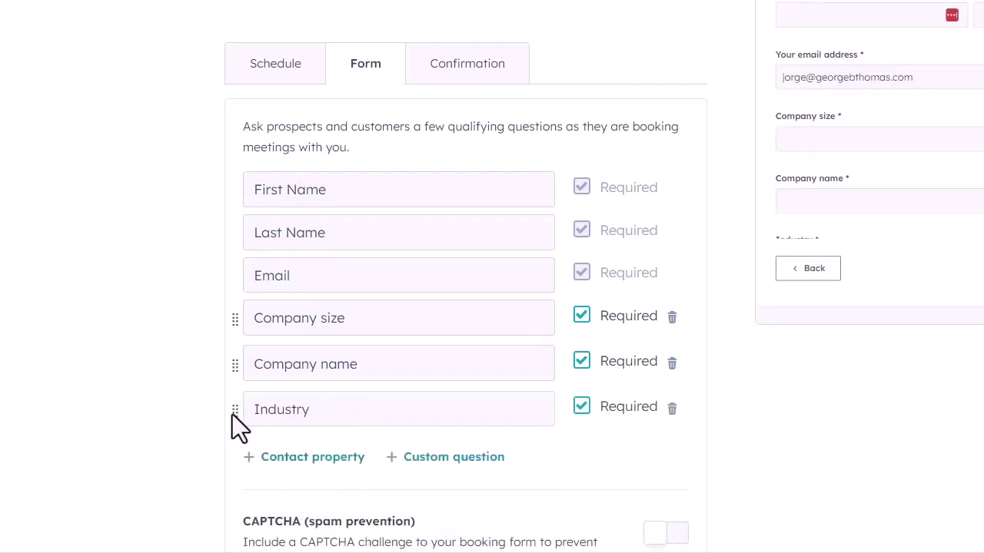
pyautogui.moveTo(233, 413); pyautogui.dragTo(229, 345)
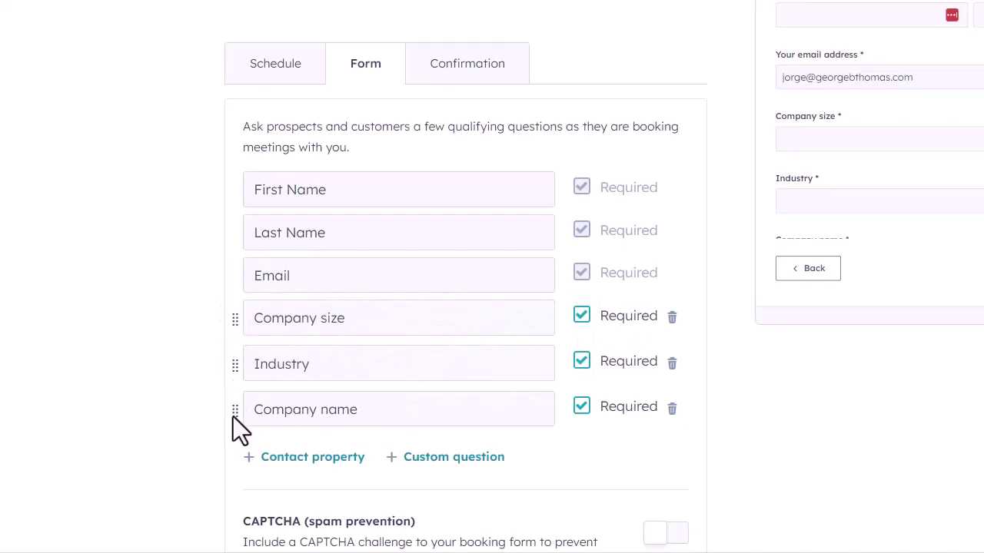
pyautogui.moveTo(233, 415); pyautogui.dragTo(232, 315)
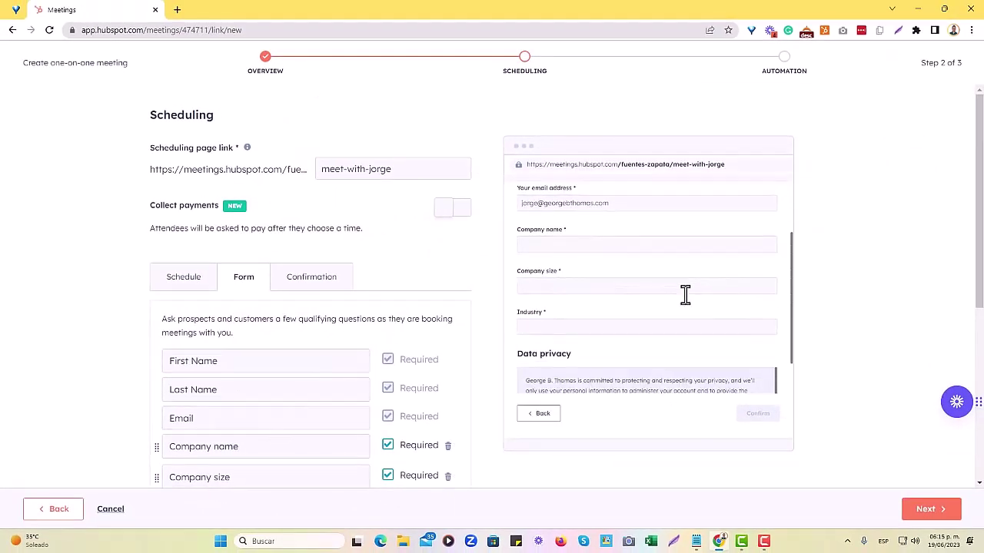
# Turn on CAPTCHA spam prevention for the booking form and check the form preview.
pyautogui.scroll(-2, 685, 294)
pyautogui.scroll(-4, 378, 315)
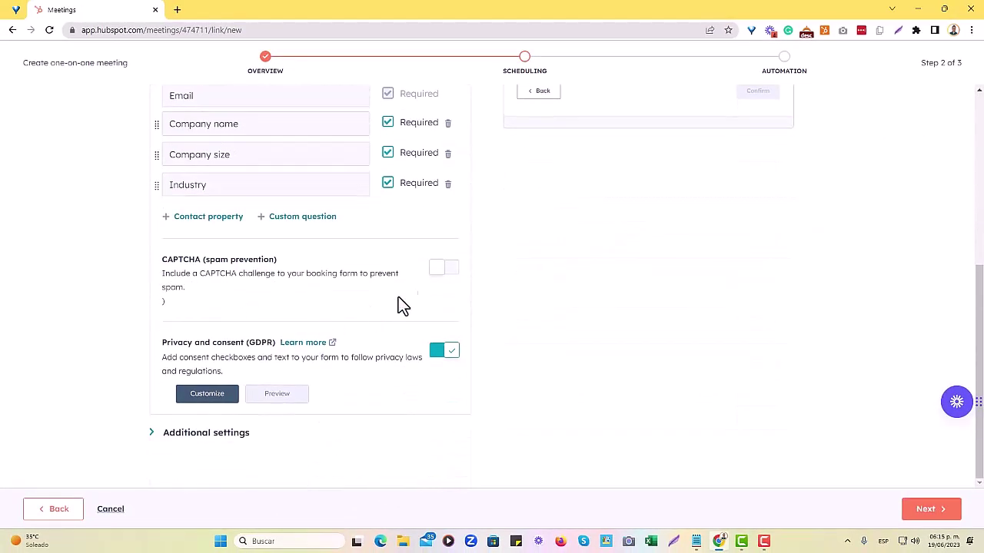
pyautogui.click(446, 280)
pyautogui.scroll(5, 569, 354)
pyautogui.scroll(-3, 637, 287)
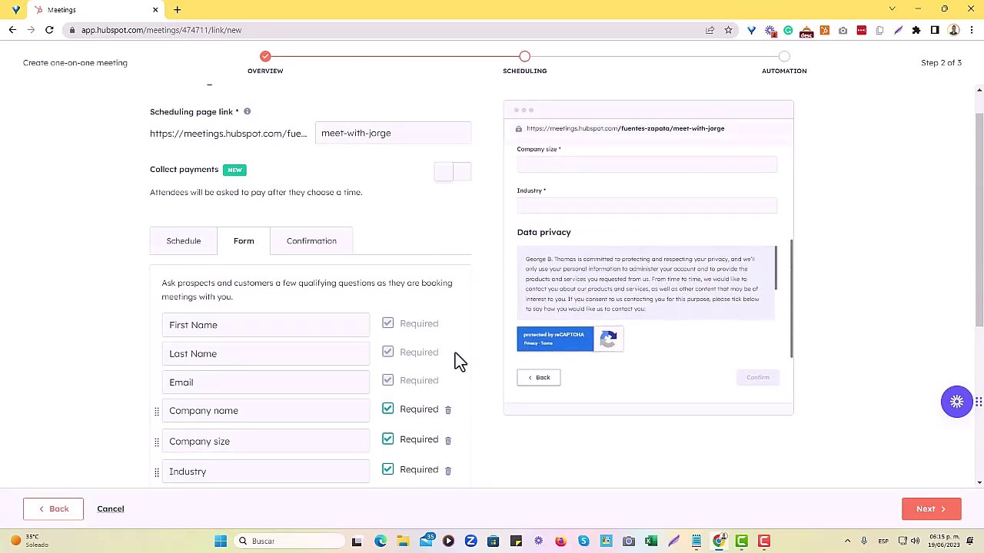
# Expand the form's additional settings and review the field pre-population and auto-submit options.
pyautogui.scroll(-4, 458, 361)
pyautogui.click(185, 438)
pyautogui.scroll(-2, 356, 420)
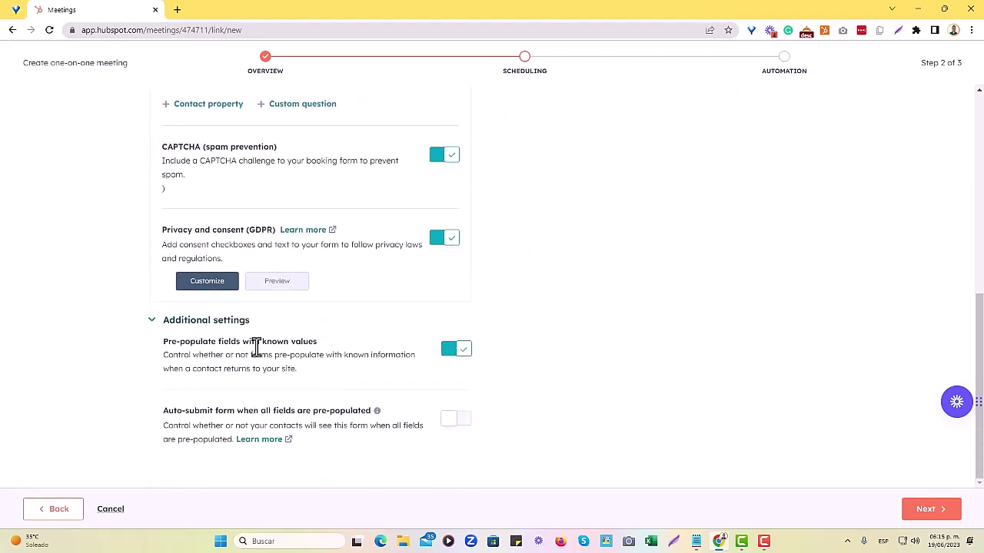
# Try redirecting to another page after form submission, and switch back to the default confirmation page.
pyautogui.scroll(5, 549, 382)
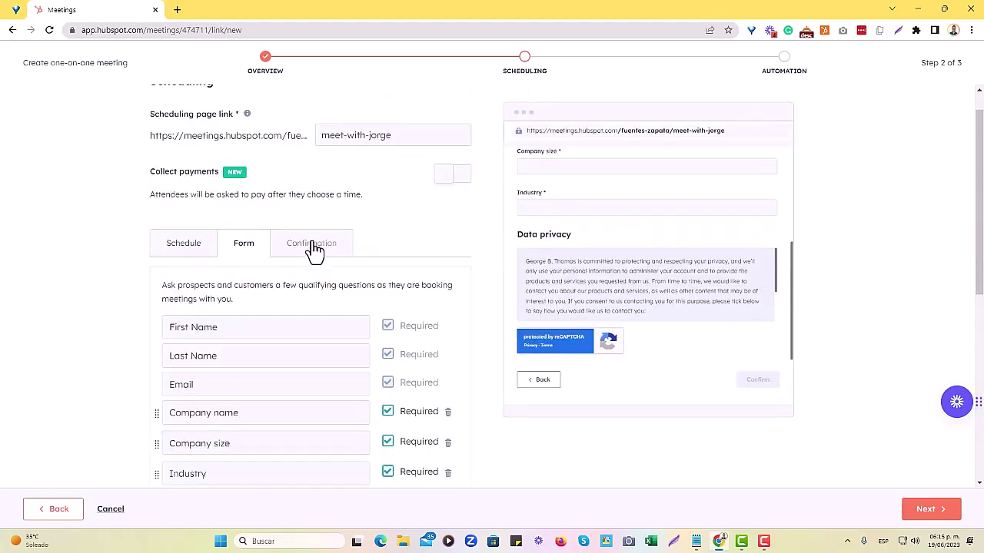
pyautogui.click(315, 246)
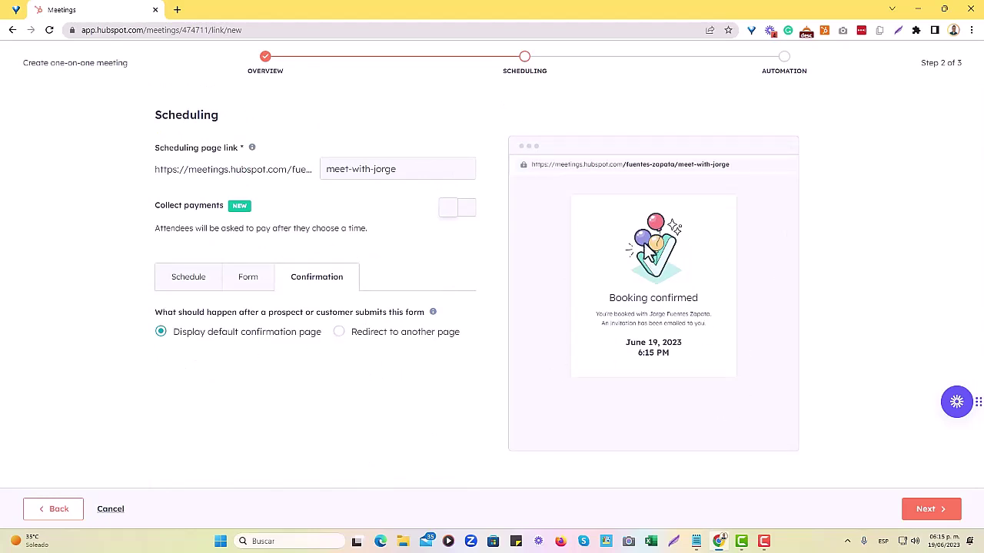
pyautogui.click(339, 332)
pyautogui.click(203, 338)
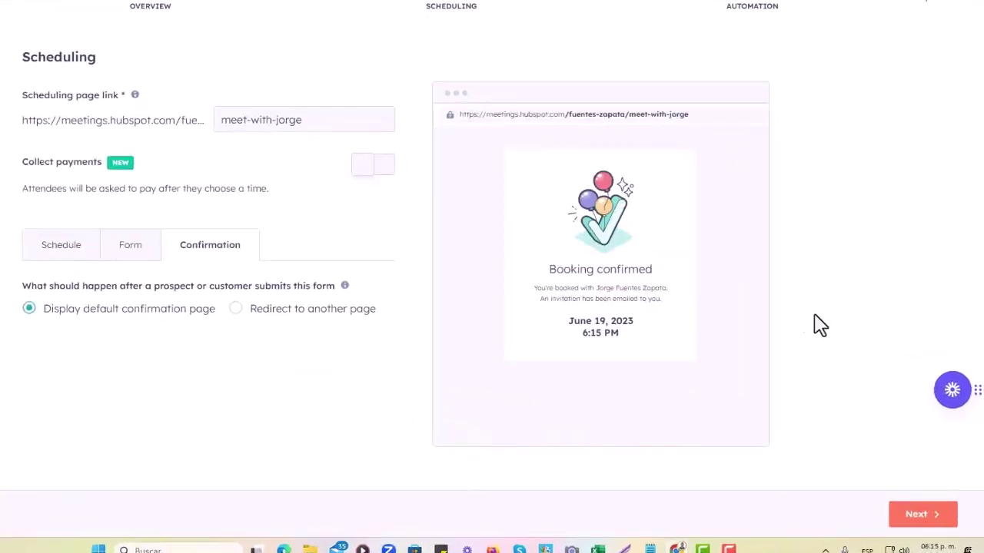
# Continue to the Automation stage and review the confirmation email settings.
pyautogui.click(926, 509)
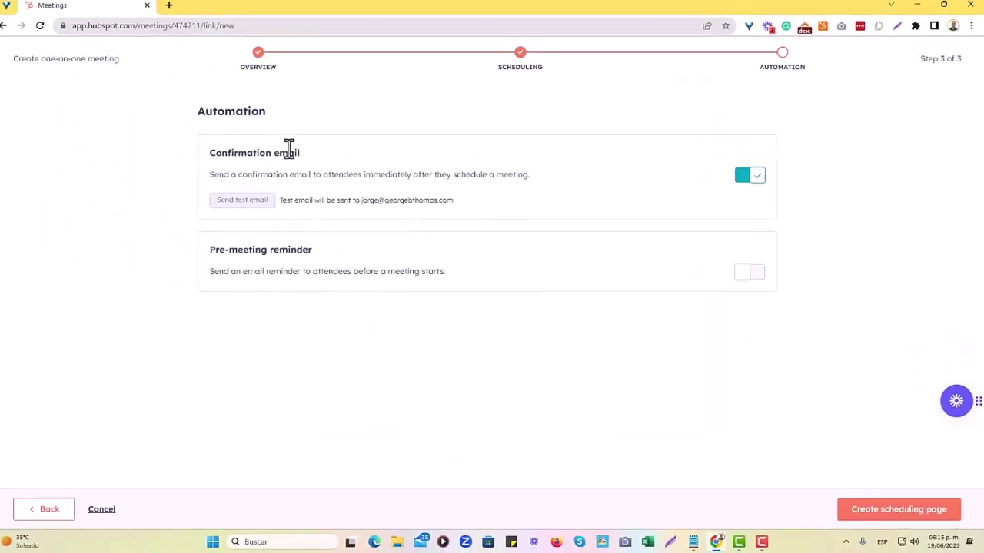
pyautogui.moveTo(222, 156); pyautogui.dragTo(564, 204)
pyautogui.click(564, 204)
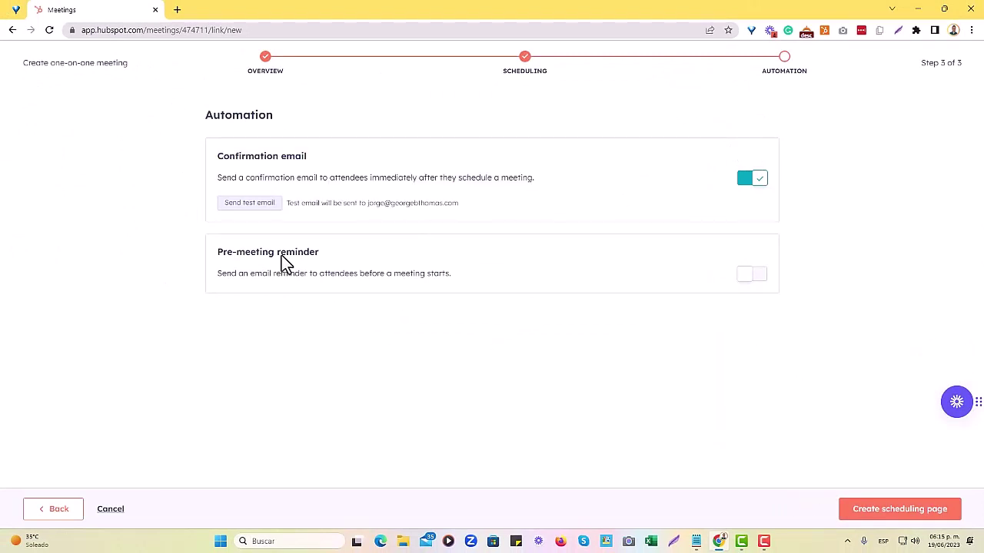
# Enable the pre-meeting reminder email and schedule it 5 minutes before the meeting.
pyautogui.click(758, 277)
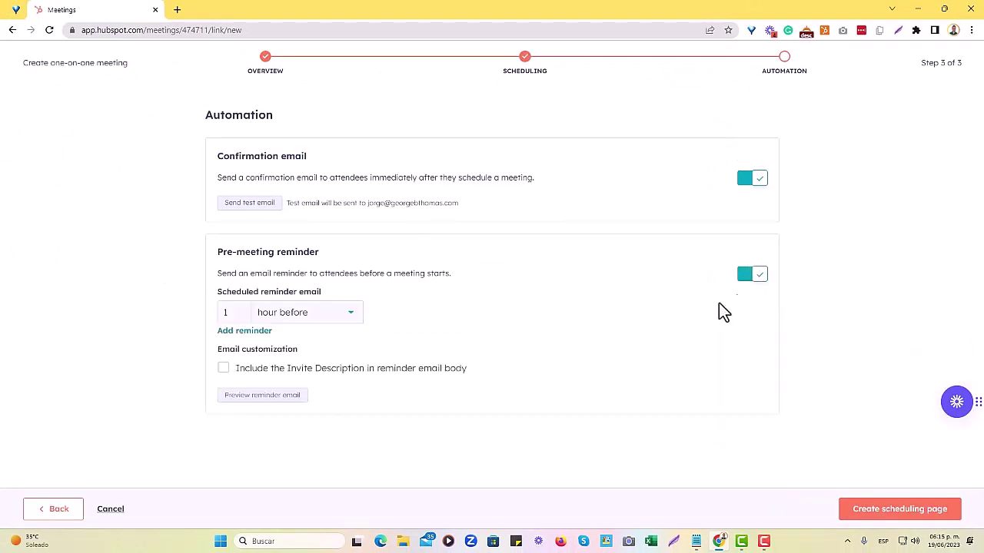
pyautogui.click(340, 315)
pyautogui.click(307, 413)
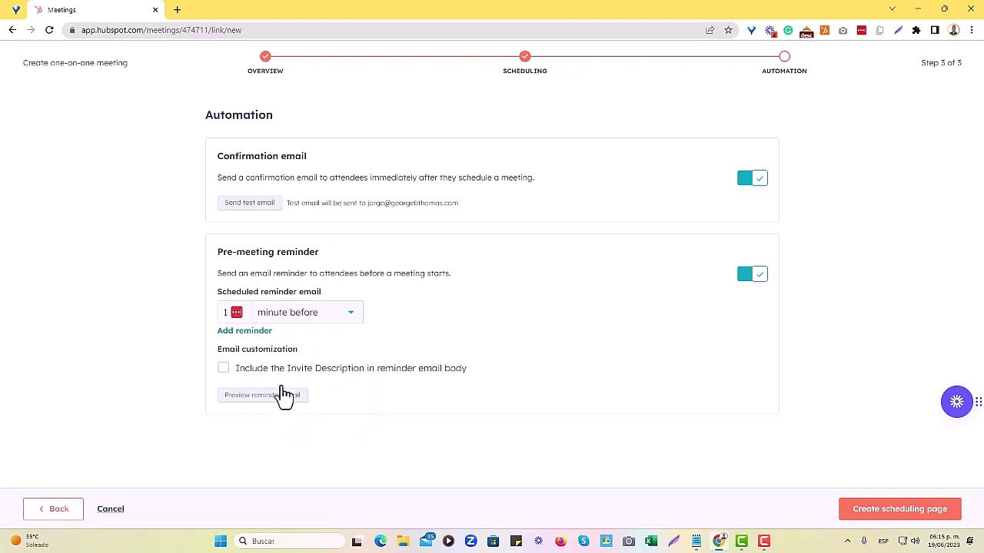
pyautogui.click(220, 310)
pyautogui.write('5')
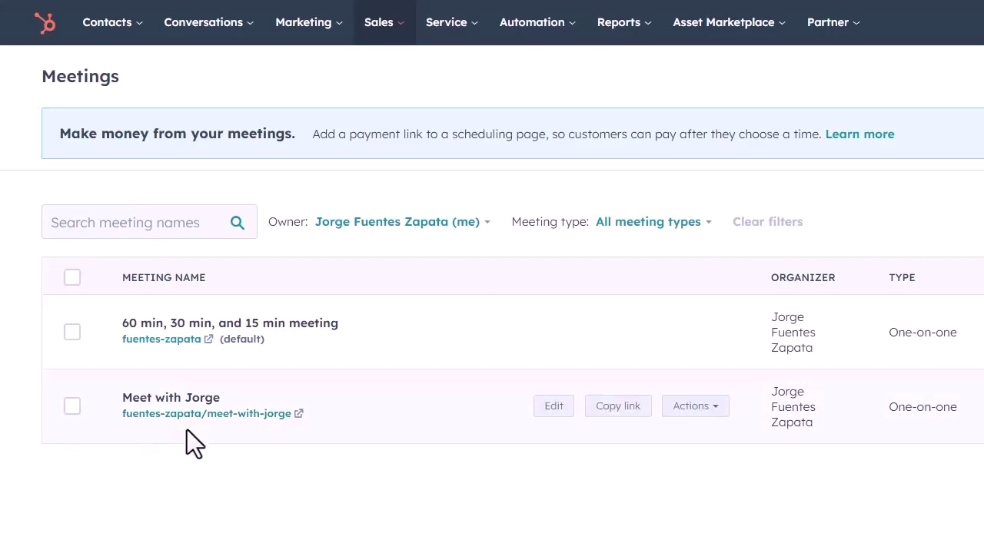
# Open the new scheduling page from the meetings list, look over its public booking view and copy its URL.
pyautogui.click(189, 415)
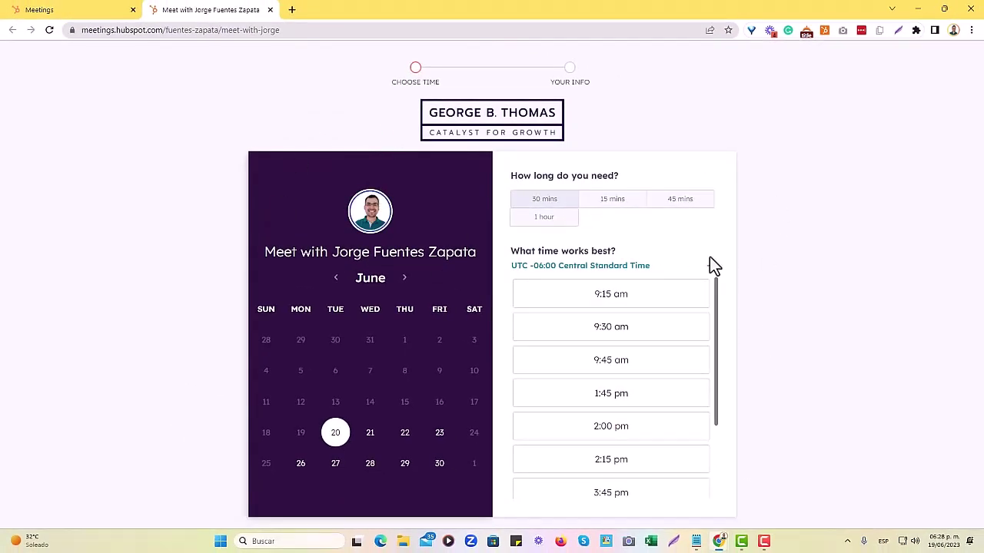
pyautogui.scroll(-2, 681, 369)
pyautogui.scroll(2, 670, 391)
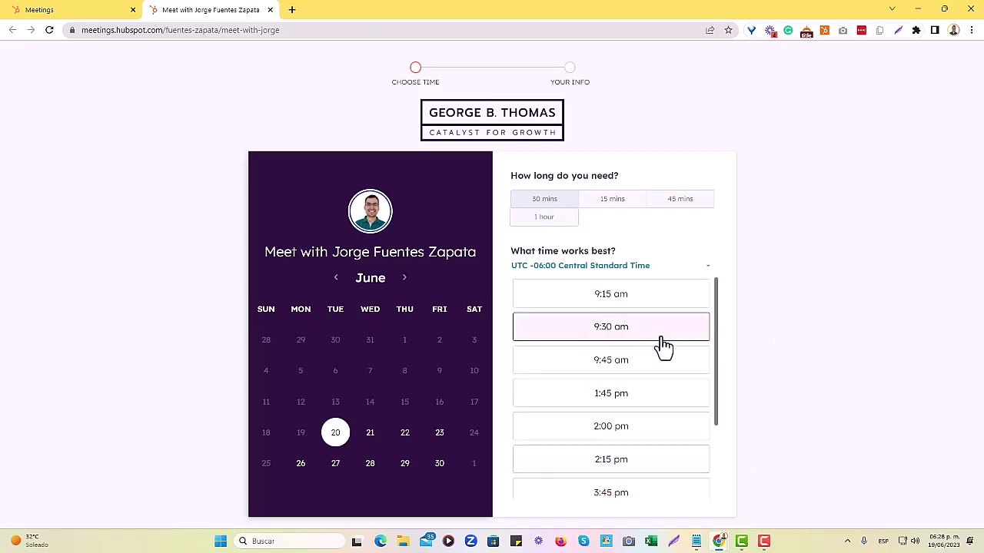
pyautogui.click(152, 32)
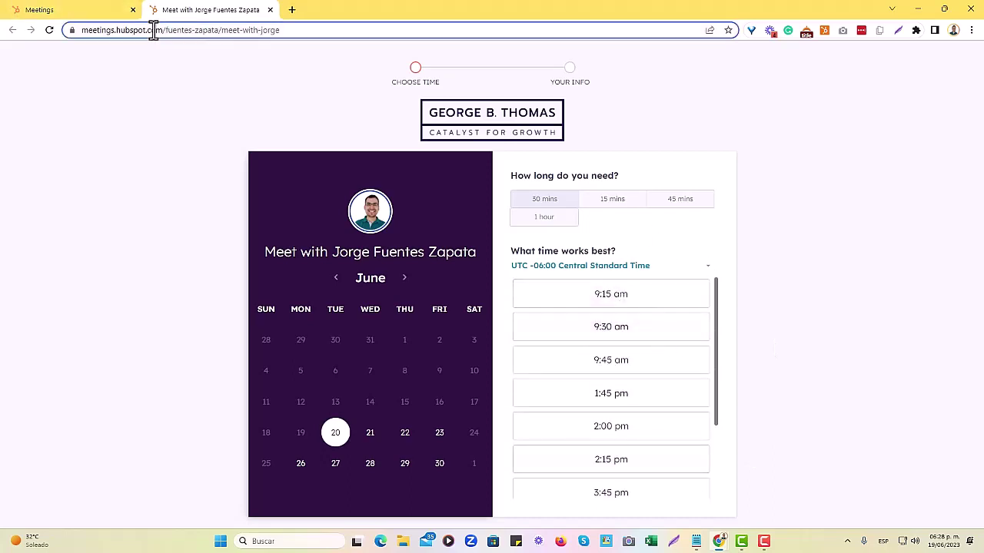
# Return to the meetings list and open the email signature editor in the user's general email preferences.
pyautogui.click(89, 11)
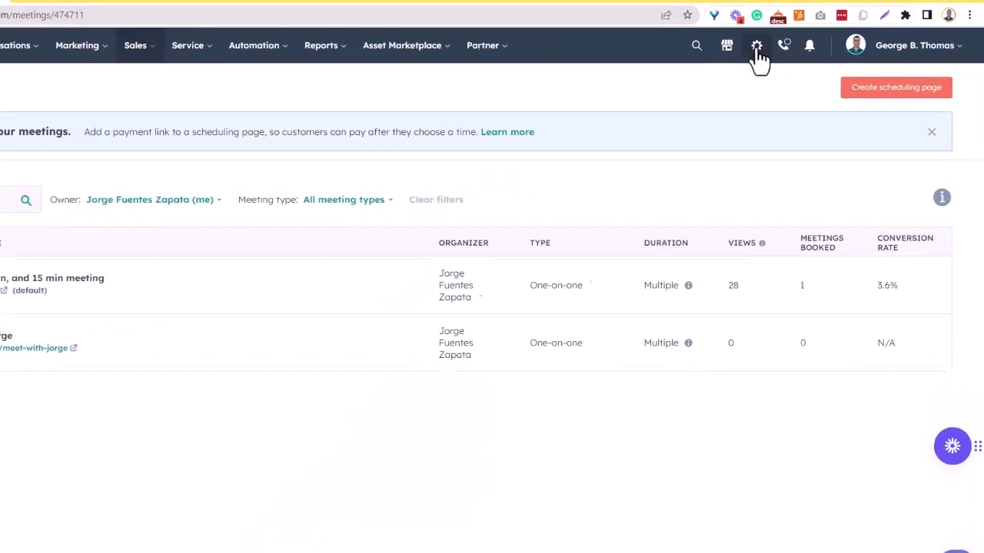
pyautogui.click(756, 46)
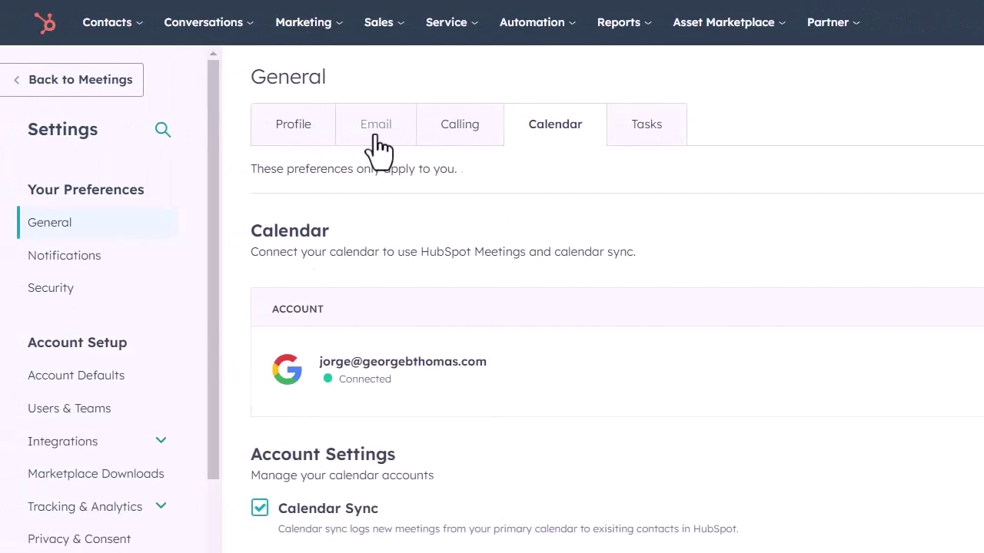
pyautogui.click(376, 136)
pyautogui.scroll(-5, 512, 307)
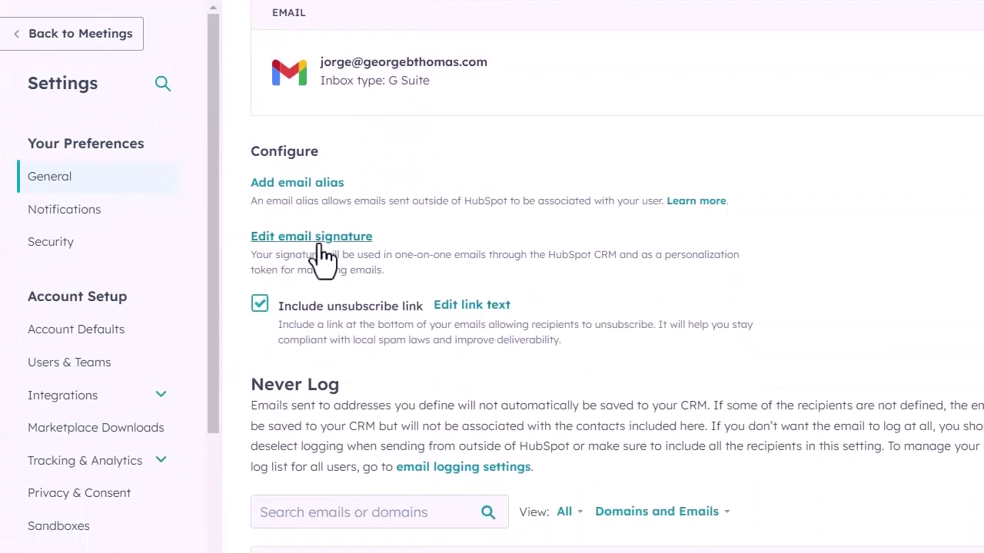
pyautogui.click(318, 243)
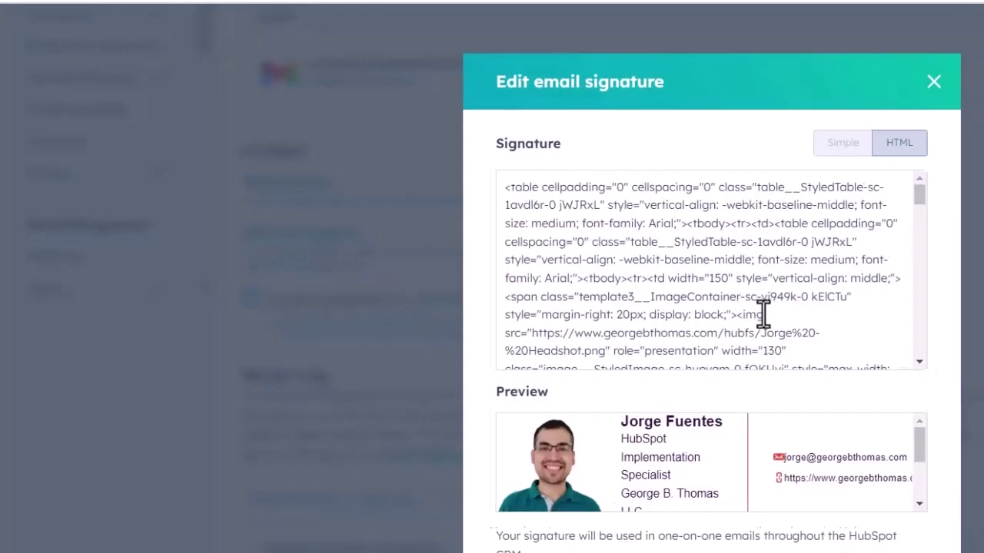
# Clear the existing HTML signature and replace it with the simple text "Schedule A Call Today".
pyautogui.scroll(-5, 764, 314)
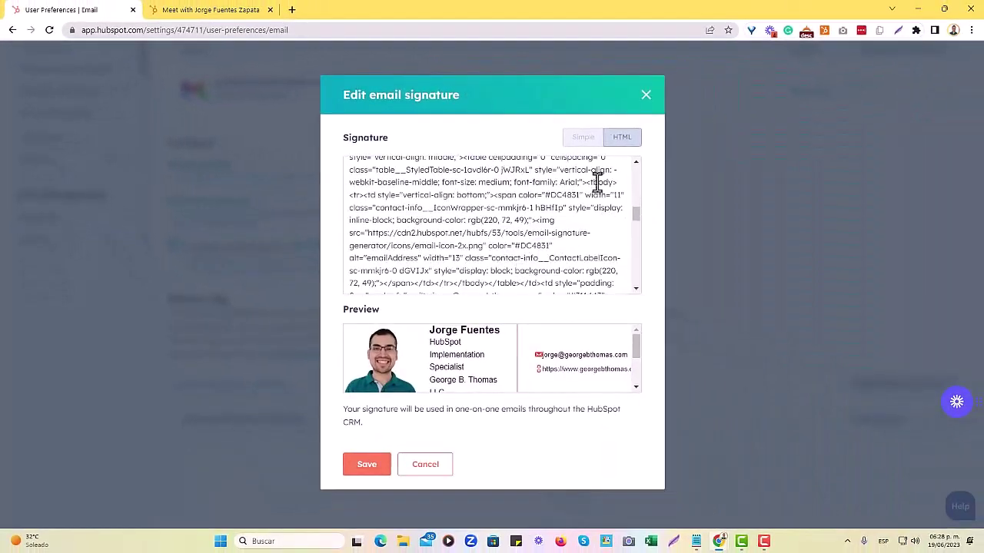
pyautogui.scroll(-4, 597, 182)
pyautogui.click(511, 254)
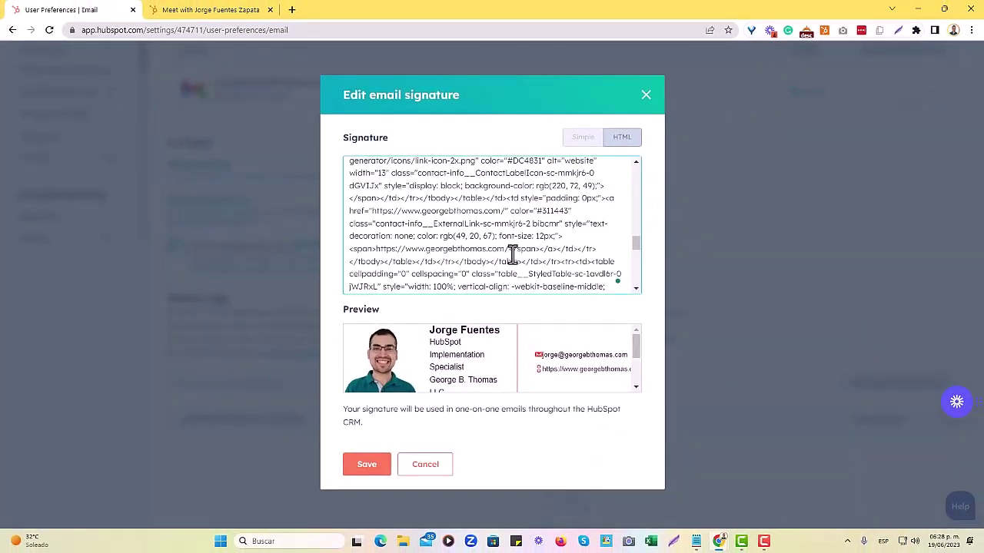
pyautogui.hotkey('ctrl', 'a')
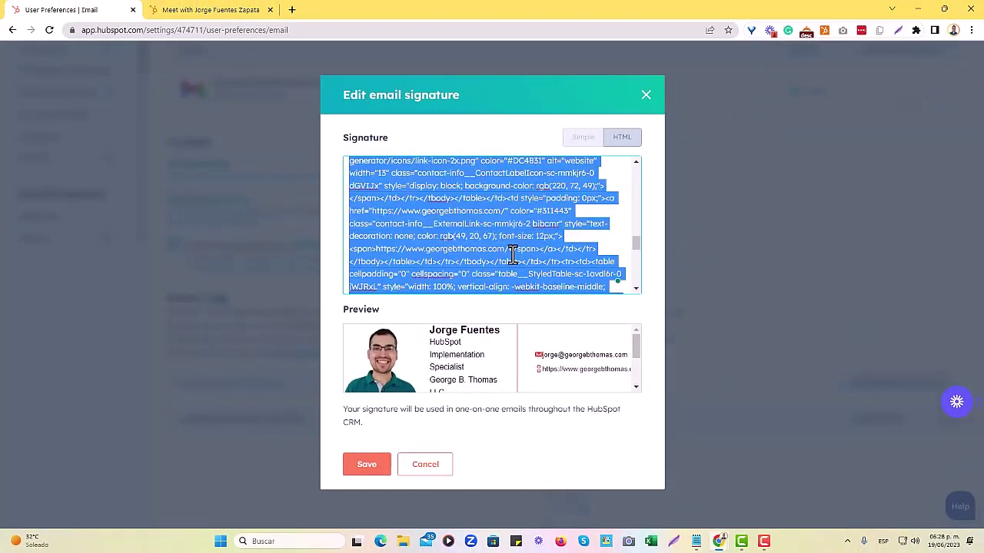
pyautogui.press('BackSpace')
pyautogui.write('Schedule A Call Today')
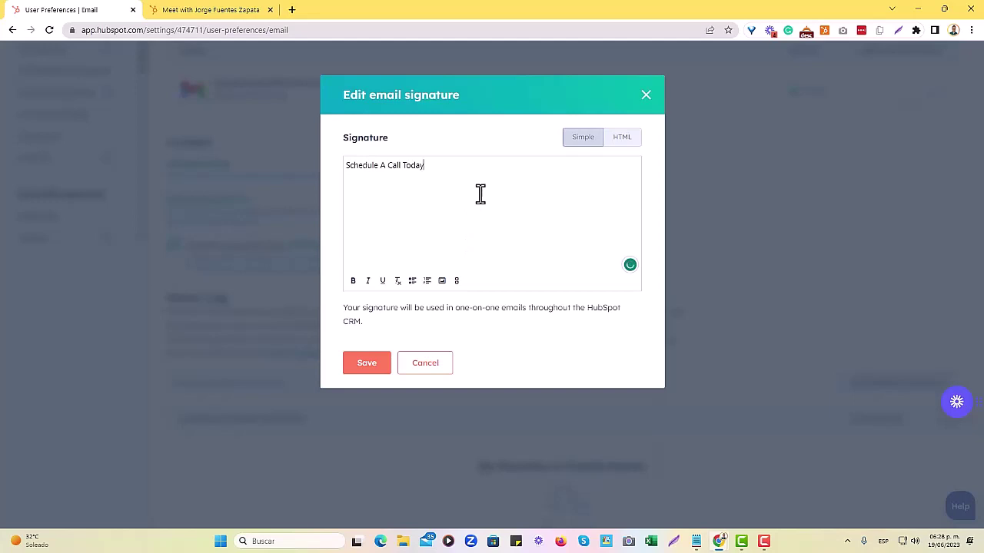
# Link the signature text to the copied scheduling page URL, set to open in a new tab, and save the signature.
pyautogui.hotkey('ctrl', 'a')
pyautogui.click(456, 281)
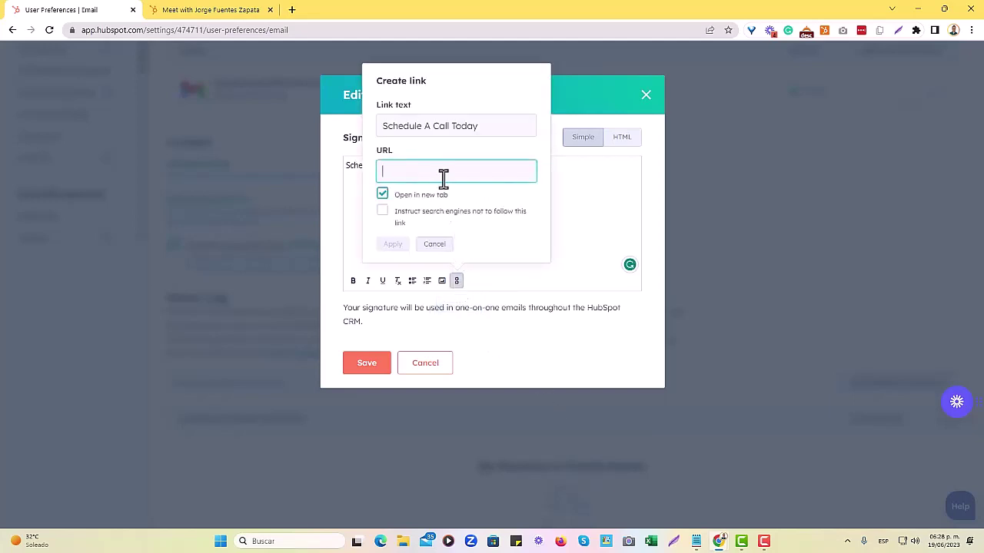
pyautogui.hotkey('ctrl', 'v')
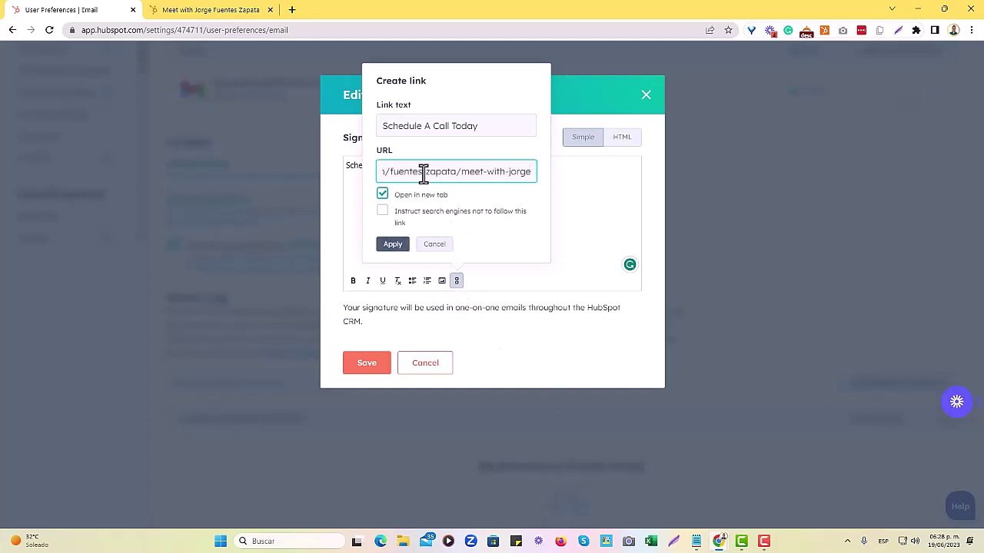
pyautogui.click(393, 245)
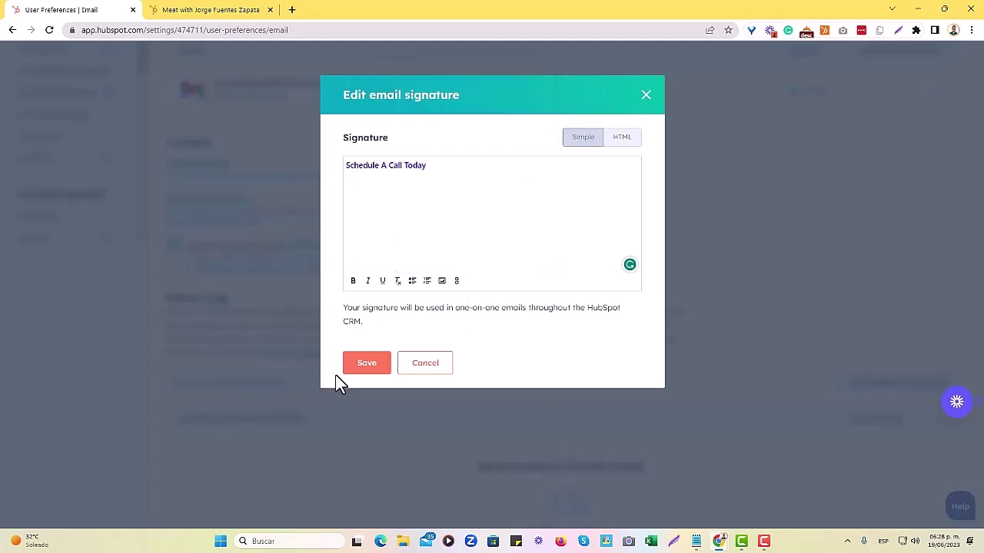
pyautogui.click(367, 365)
pyautogui.click(379, 373)
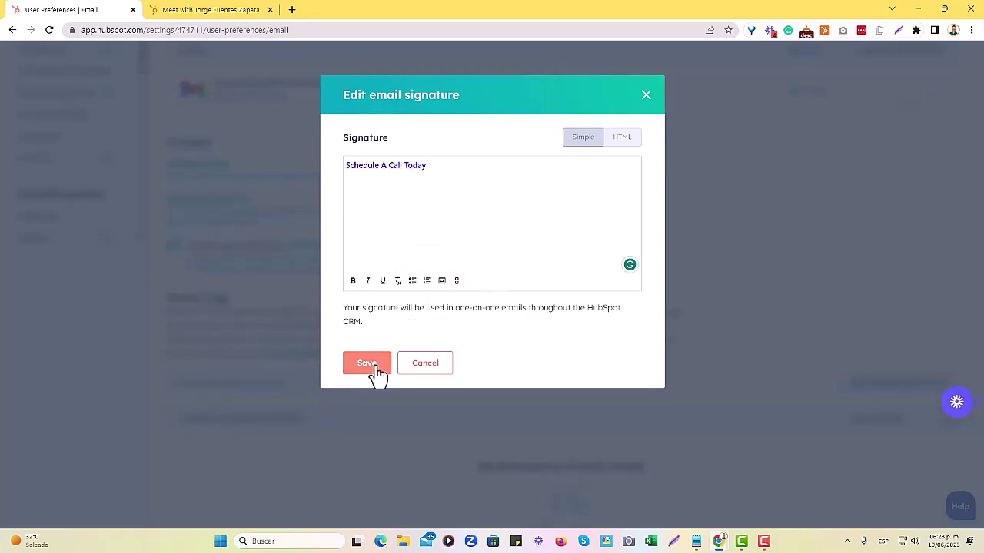